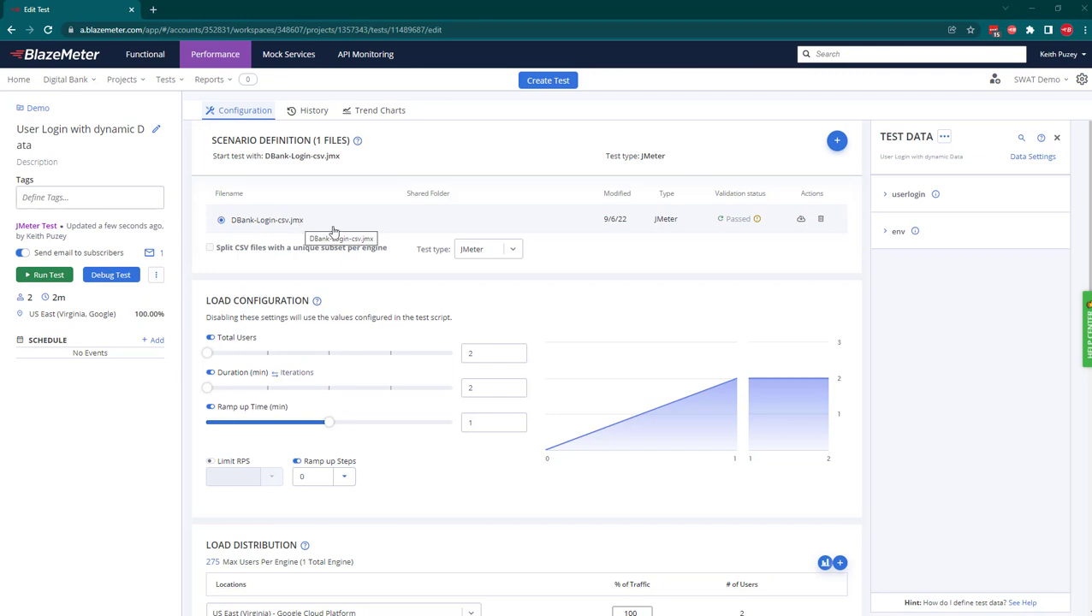
- Try 100 defined rows for the userlogin test data, and save the data settings with 10 rows
{"action": "left_click", "coordinate": [886, 197]}
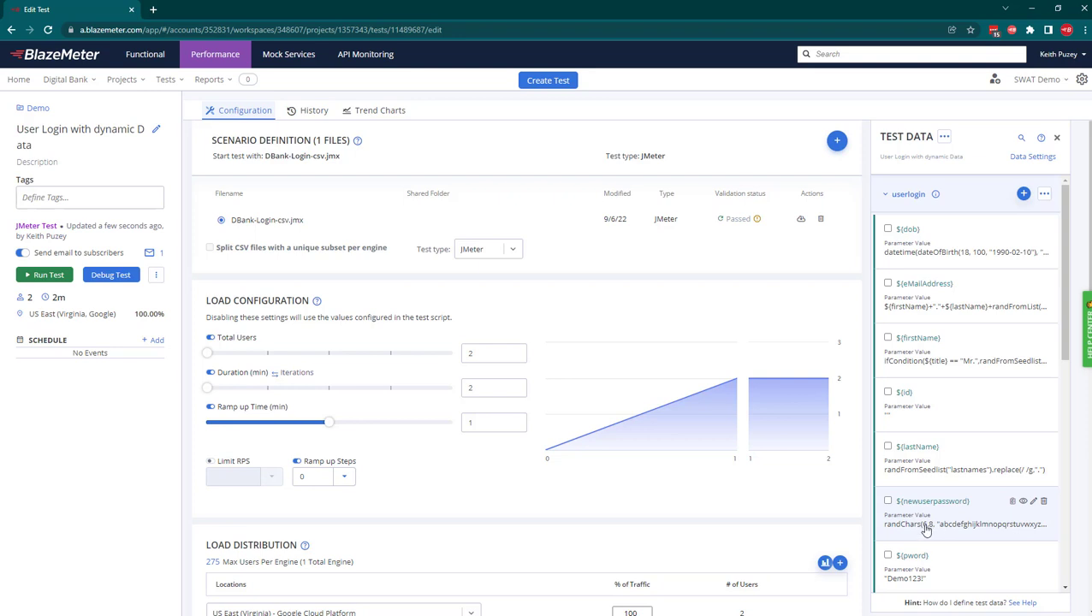
{"action": "left_click", "coordinate": [1020, 156]}
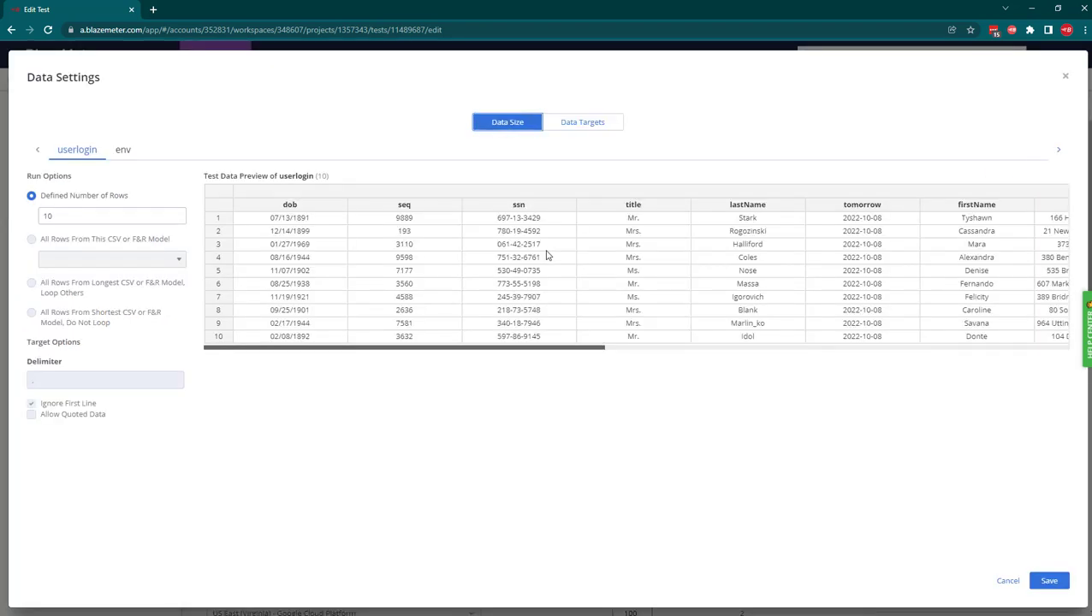
{"action": "left_click", "coordinate": [85, 217]}
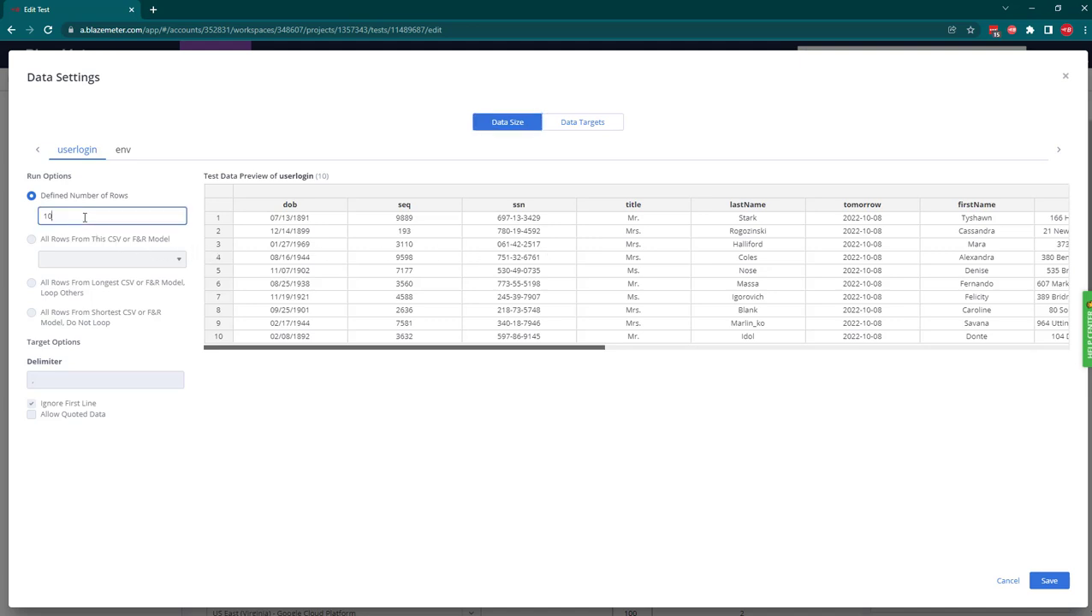
{"action": "type", "text": "0"}
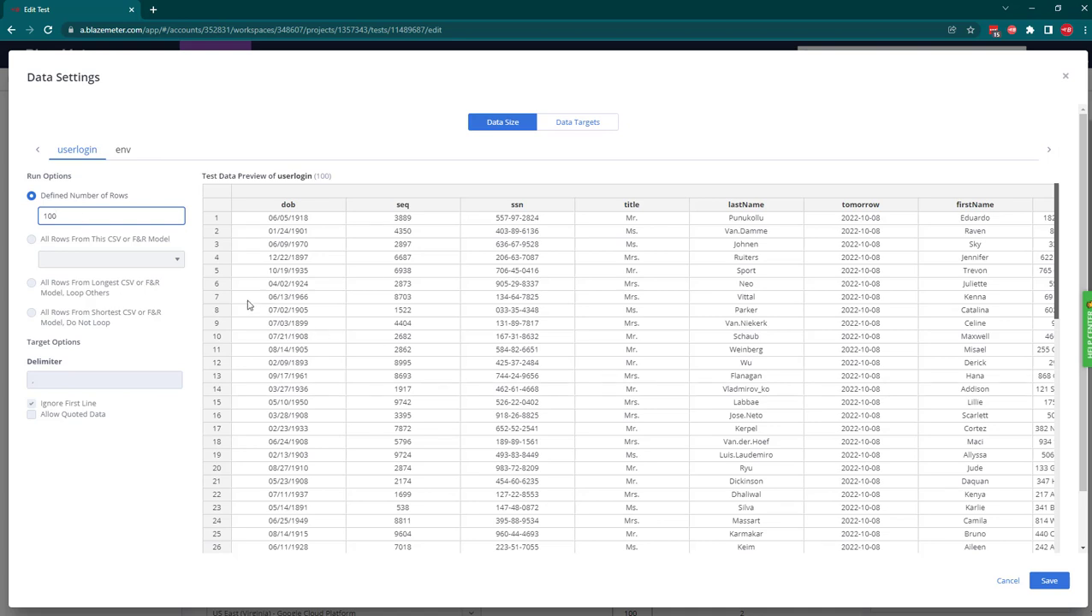
{"action": "key", "text": "BackSpace"}
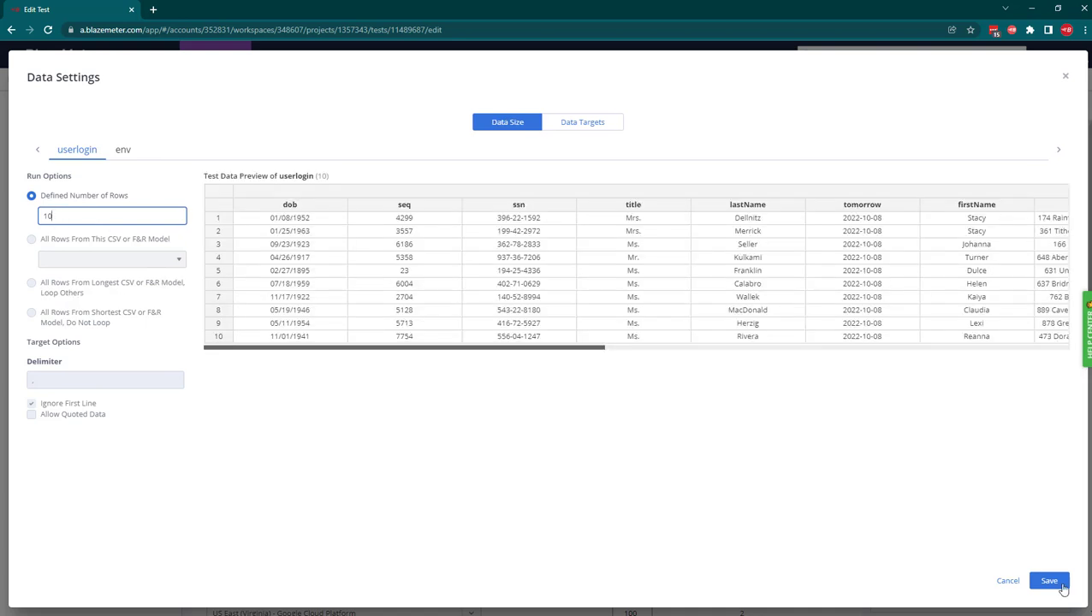
{"action": "left_click", "coordinate": [1062, 586]}
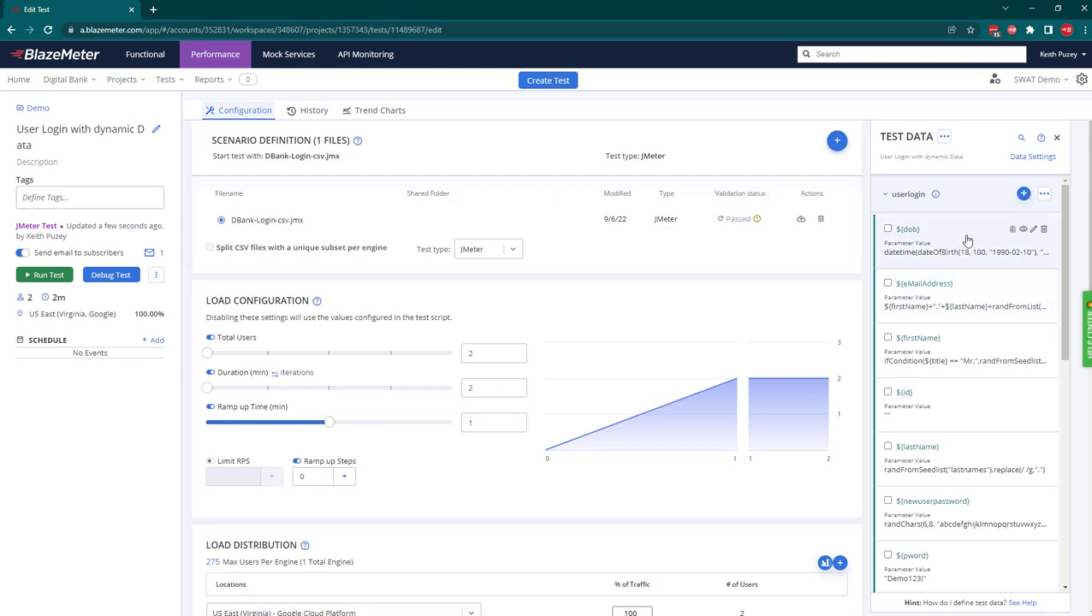
- Review the test's data targets and which of them are enabled under Test Data Orchestration
{"action": "left_click", "coordinate": [1034, 157]}
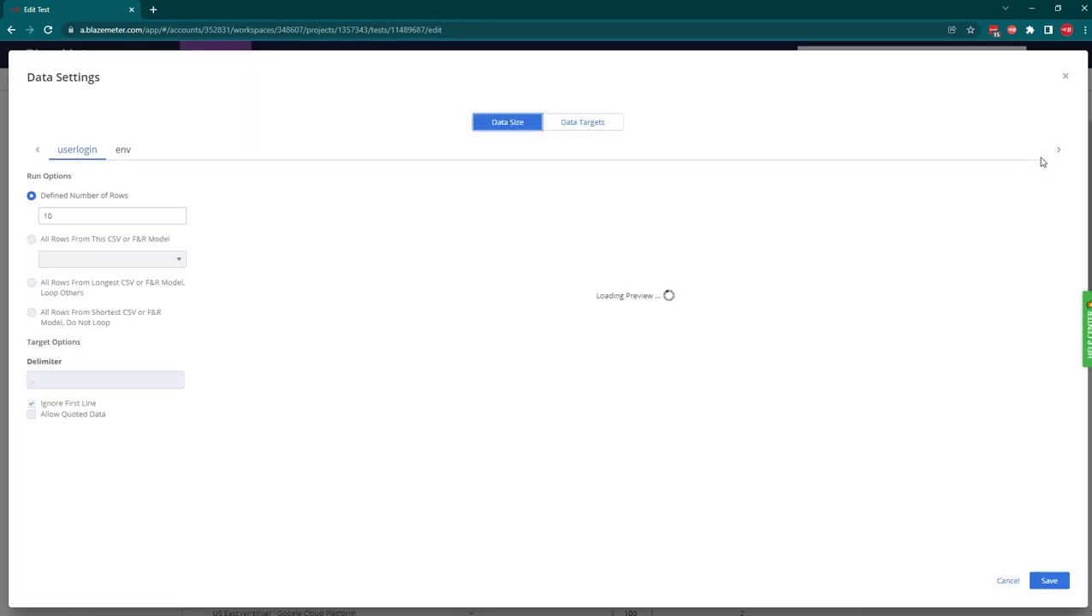
{"action": "left_click", "coordinate": [589, 133]}
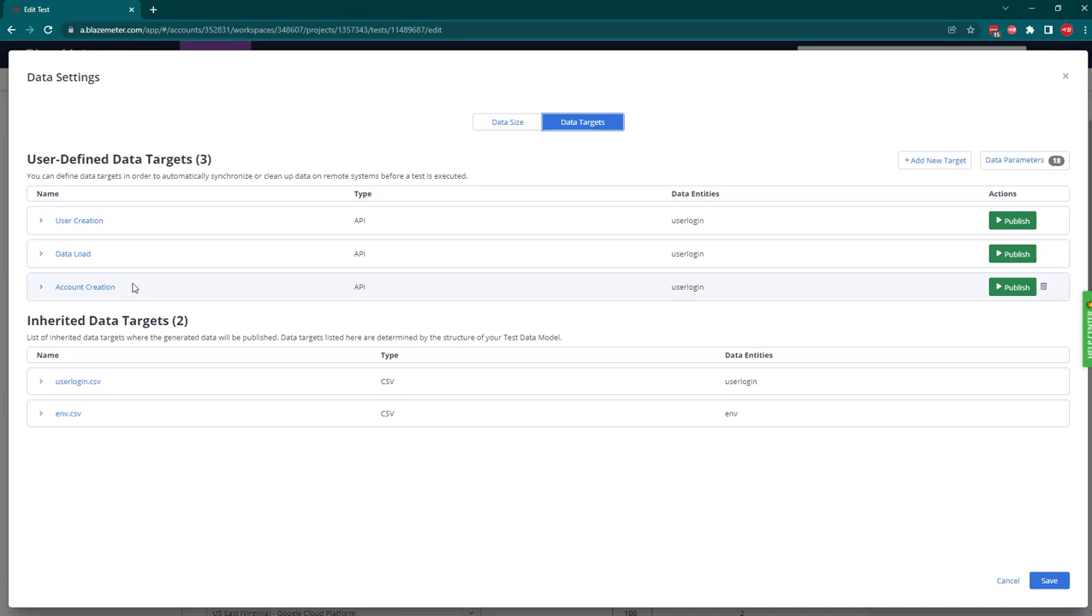
{"action": "left_click", "coordinate": [1009, 581]}
{"action": "scroll", "coordinate": [514, 500], "scroll_direction": "down", "scroll_amount": 6}
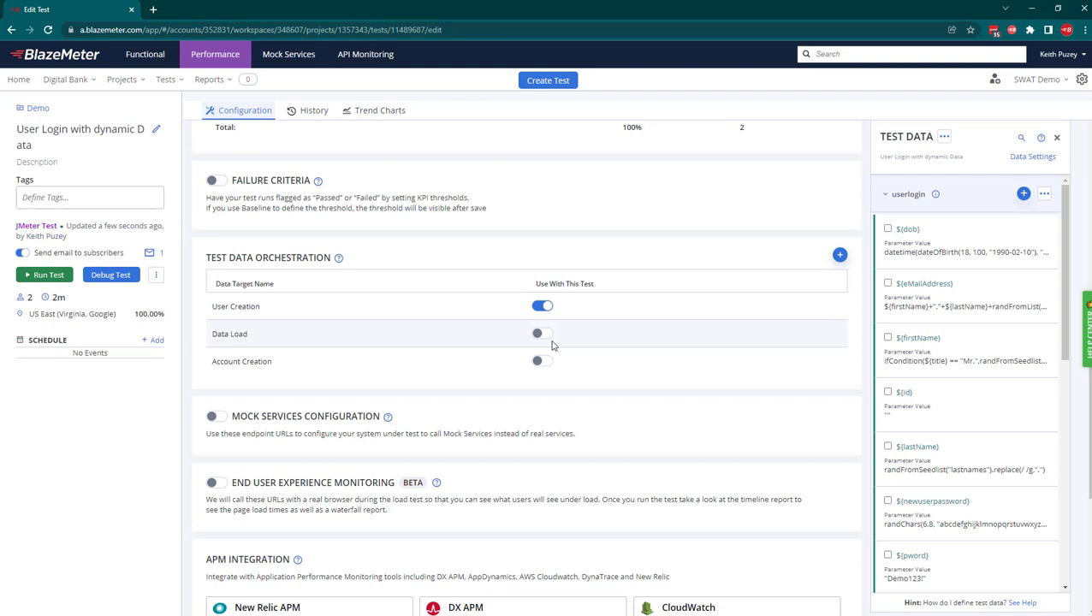
{"action": "scroll", "coordinate": [1023, 155], "scroll_direction": "up", "scroll_amount": 6}
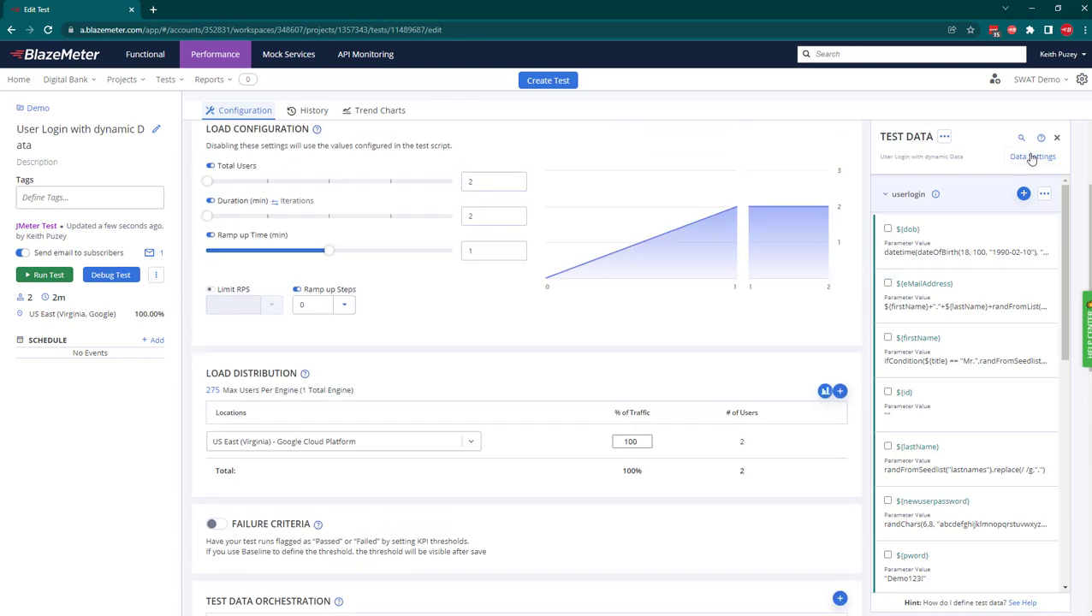
- Reopen the data targets and expand User Creation to show its API requests
{"action": "left_click", "coordinate": [1032, 157]}
{"action": "left_click", "coordinate": [613, 127]}
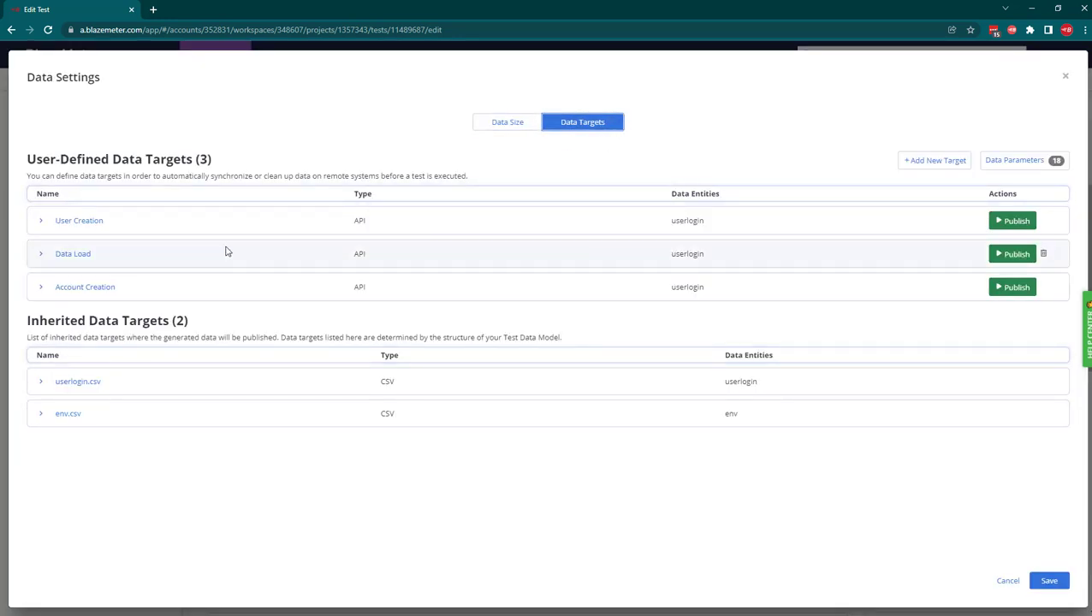
{"action": "left_click", "coordinate": [96, 224]}
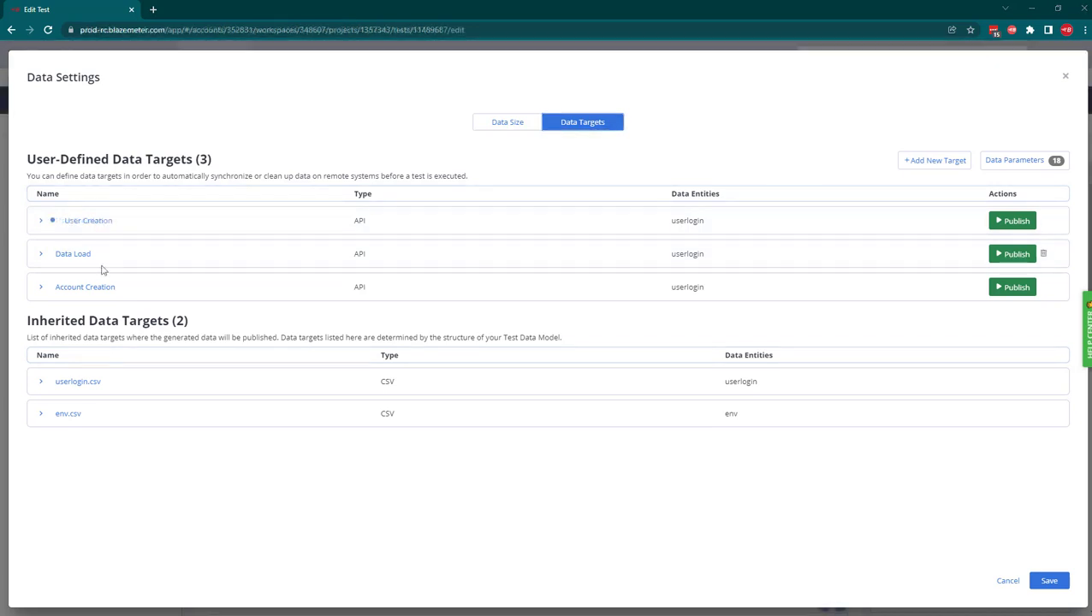
{"action": "left_click", "coordinate": [41, 222]}
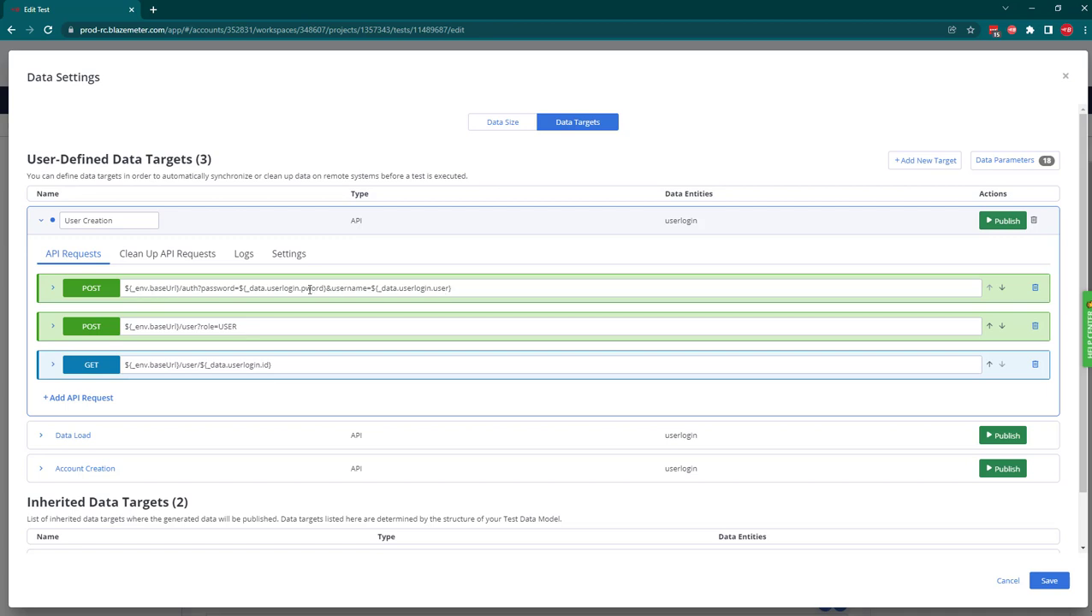
- Examine the source and content selection options for the authToken extraction in the authentication POST request
{"action": "left_click", "coordinate": [52, 289]}
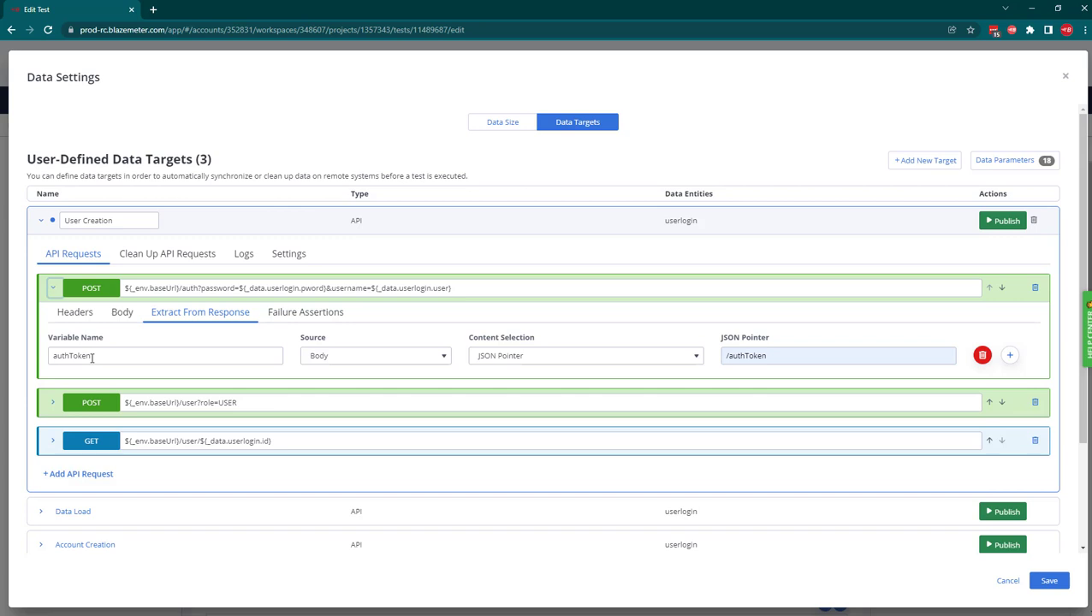
{"action": "left_click", "coordinate": [431, 363]}
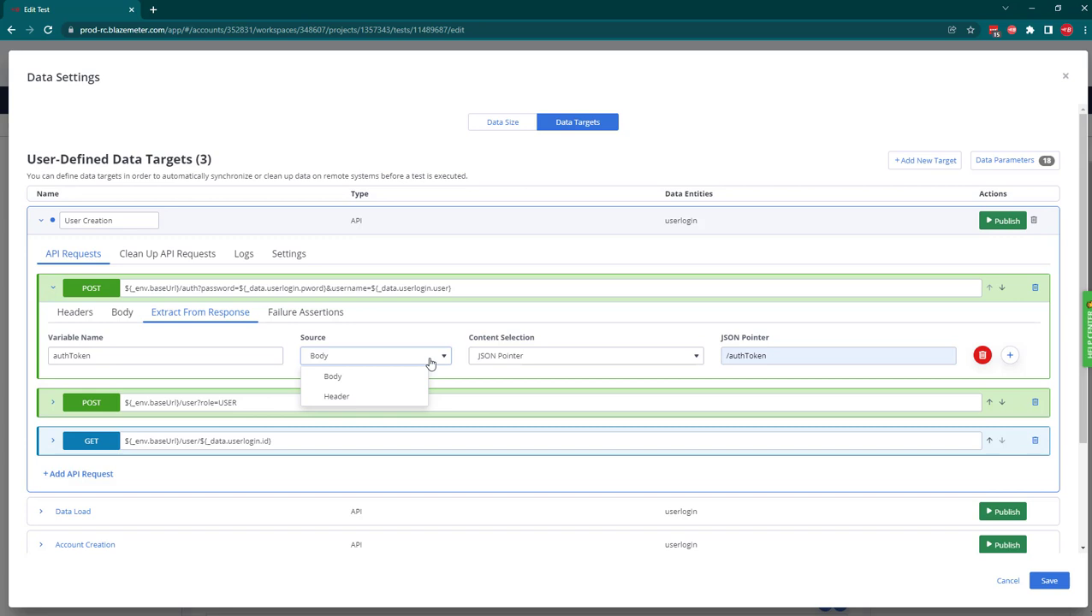
{"action": "left_click", "coordinate": [564, 363]}
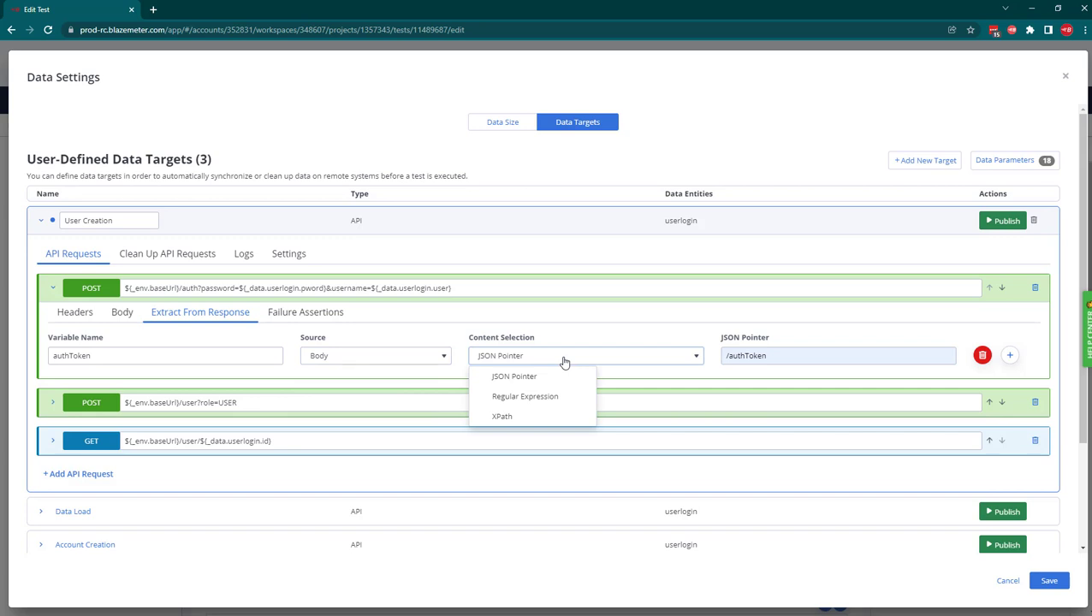
- Add an HTTP response code failure assertion to the authentication request for 500 - Internal Server Error, with the Stop Iteration action
{"action": "left_click", "coordinate": [333, 314]}
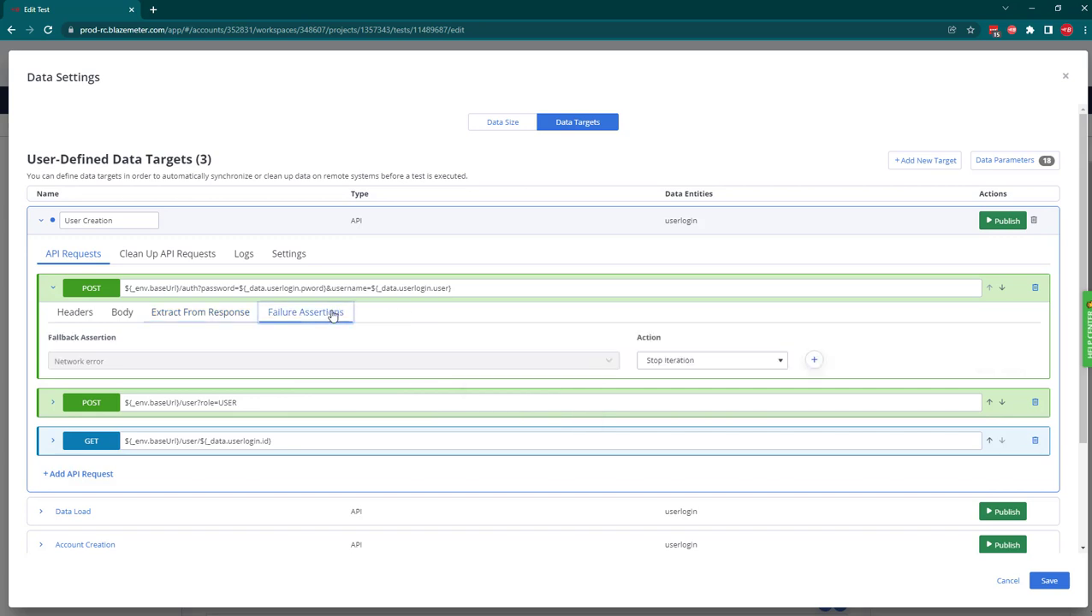
{"action": "left_click", "coordinate": [813, 361]}
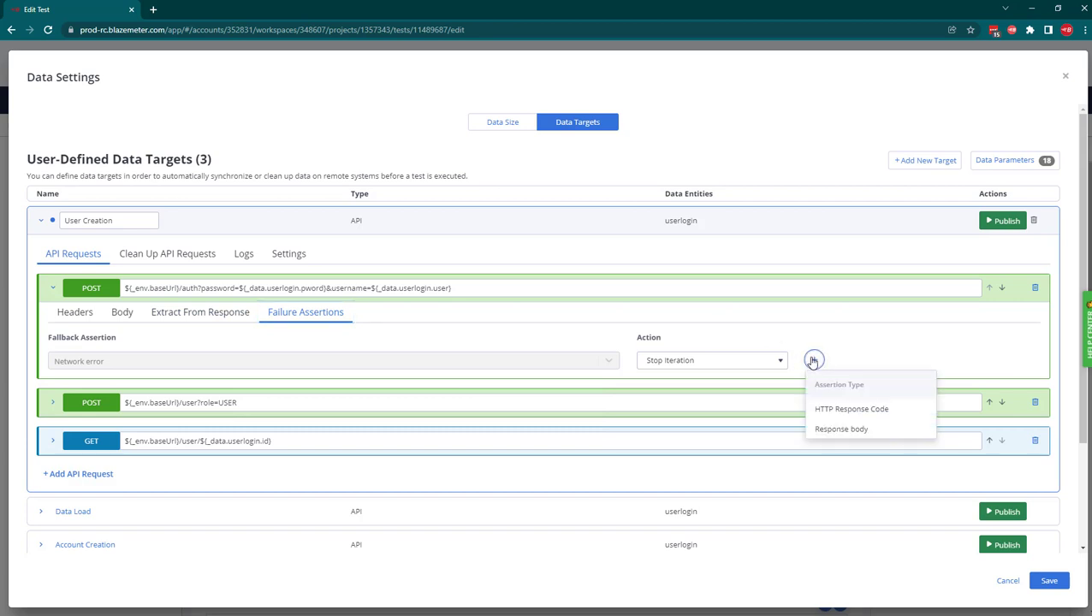
{"action": "left_click", "coordinate": [847, 409]}
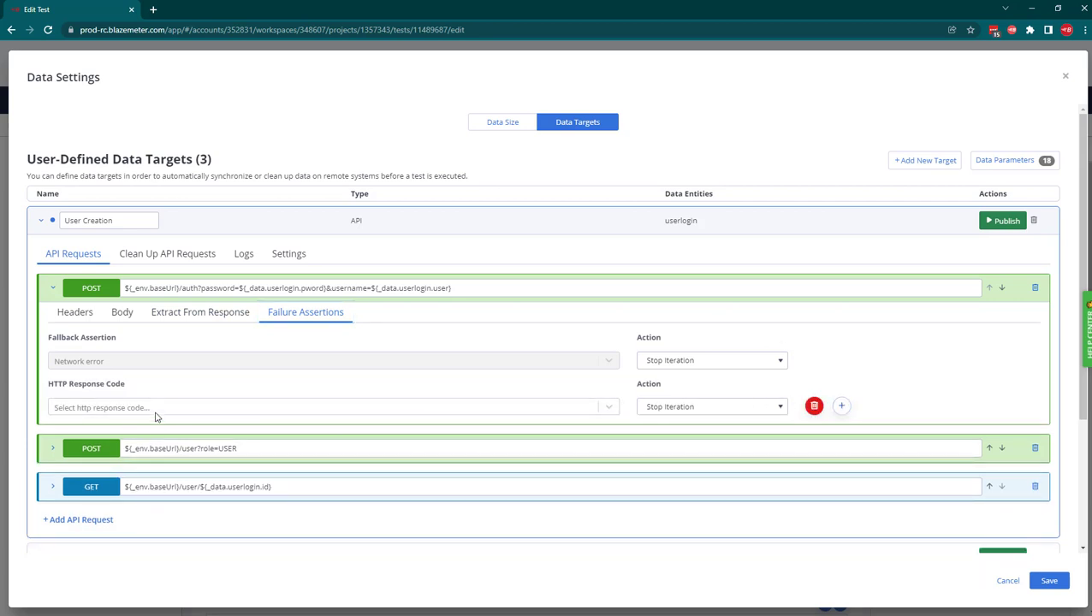
{"action": "left_click", "coordinate": [229, 413]}
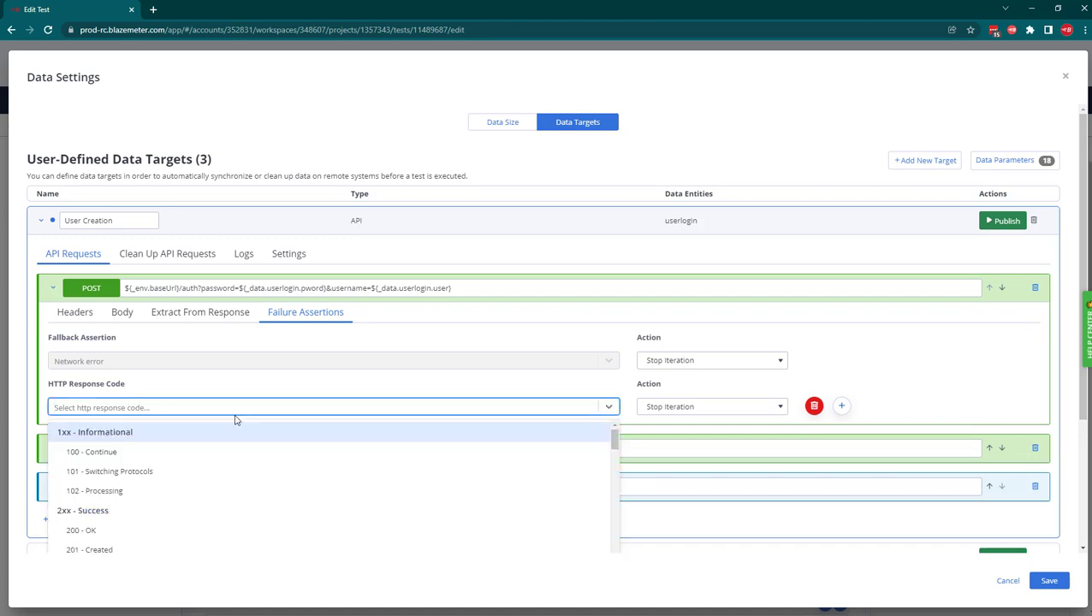
{"action": "scroll", "coordinate": [285, 517], "scroll_direction": "down", "scroll_amount": 4}
{"action": "scroll", "coordinate": [296, 514], "scroll_direction": "down", "scroll_amount": 4}
{"action": "scroll", "coordinate": [182, 488], "scroll_direction": "down", "scroll_amount": 10}
{"action": "scroll", "coordinate": [182, 491], "scroll_direction": "down", "scroll_amount": 5}
{"action": "scroll", "coordinate": [129, 458], "scroll_direction": "up", "scroll_amount": 1}
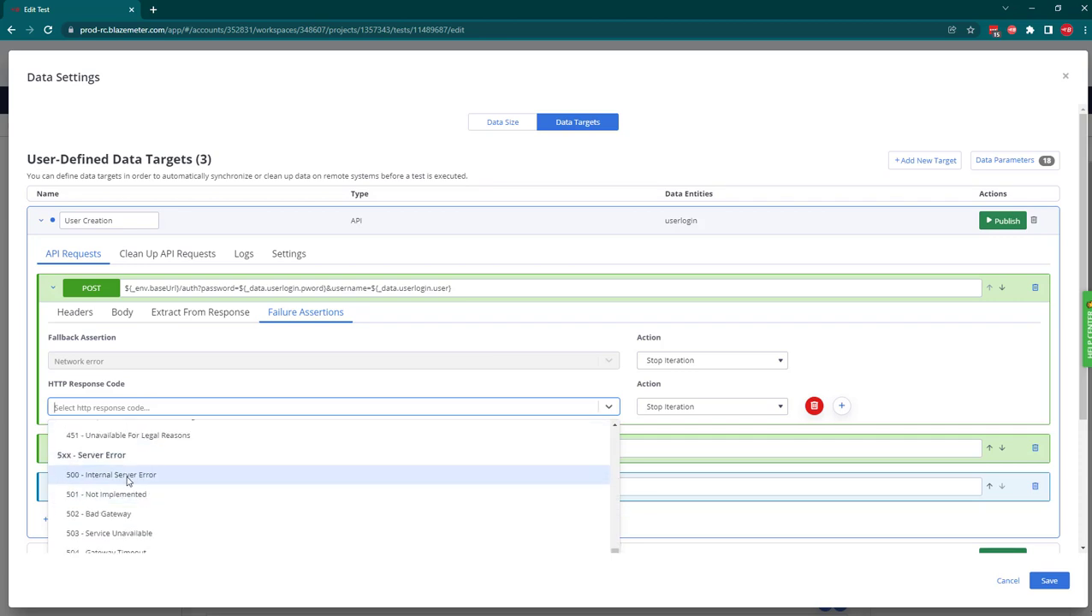
{"action": "left_click", "coordinate": [137, 481]}
{"action": "left_click", "coordinate": [776, 411]}
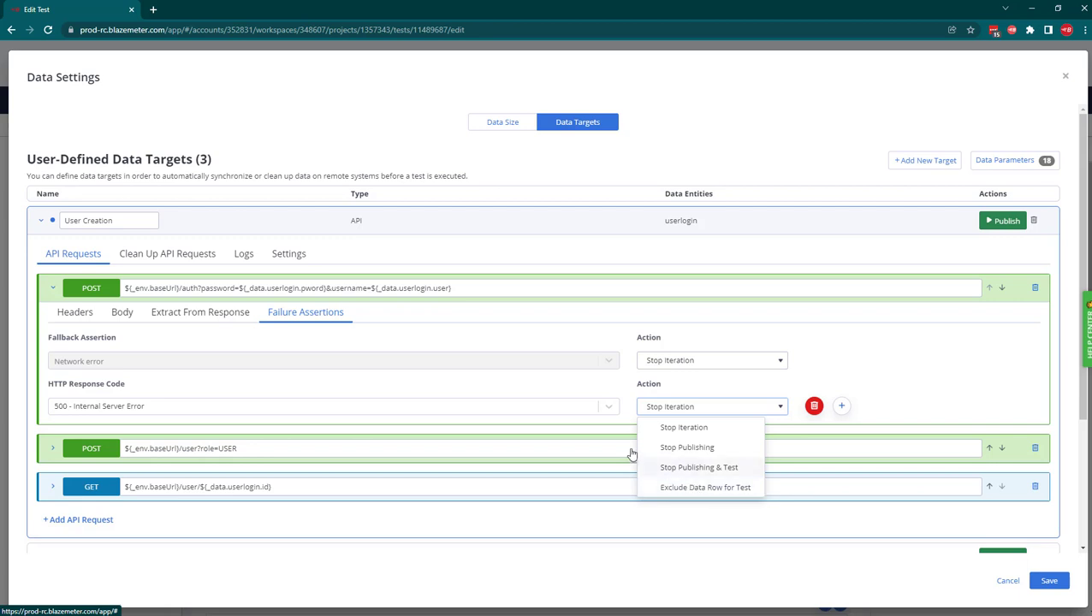
{"action": "left_click", "coordinate": [765, 384]}
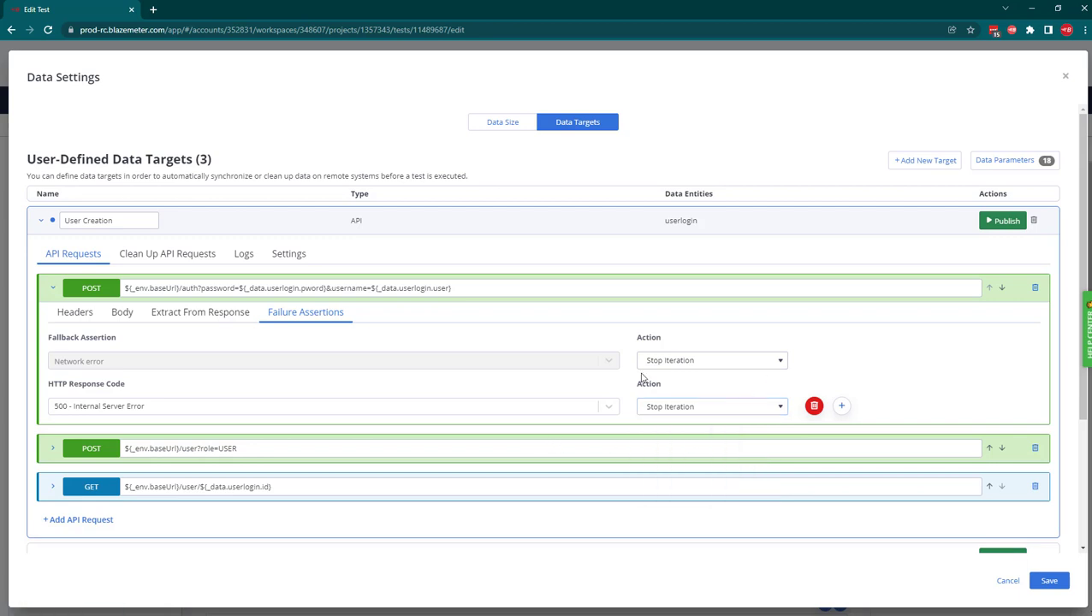
- Collapse the authentication request and examine how the USER-role POST request's Authorization header uses the authToken variable
{"action": "left_click", "coordinate": [229, 315]}
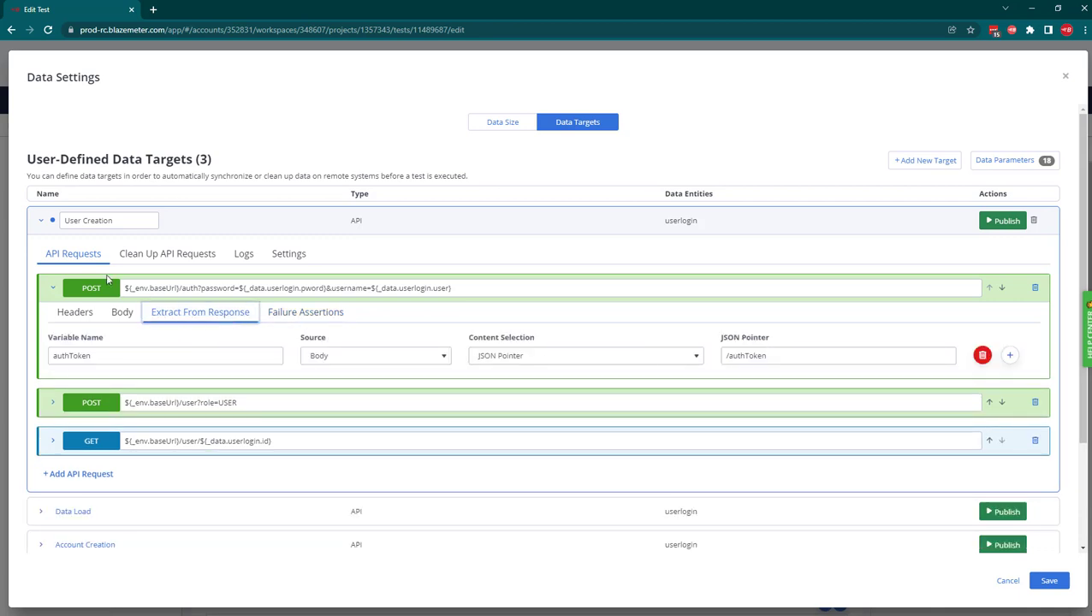
{"action": "left_click", "coordinate": [53, 292]}
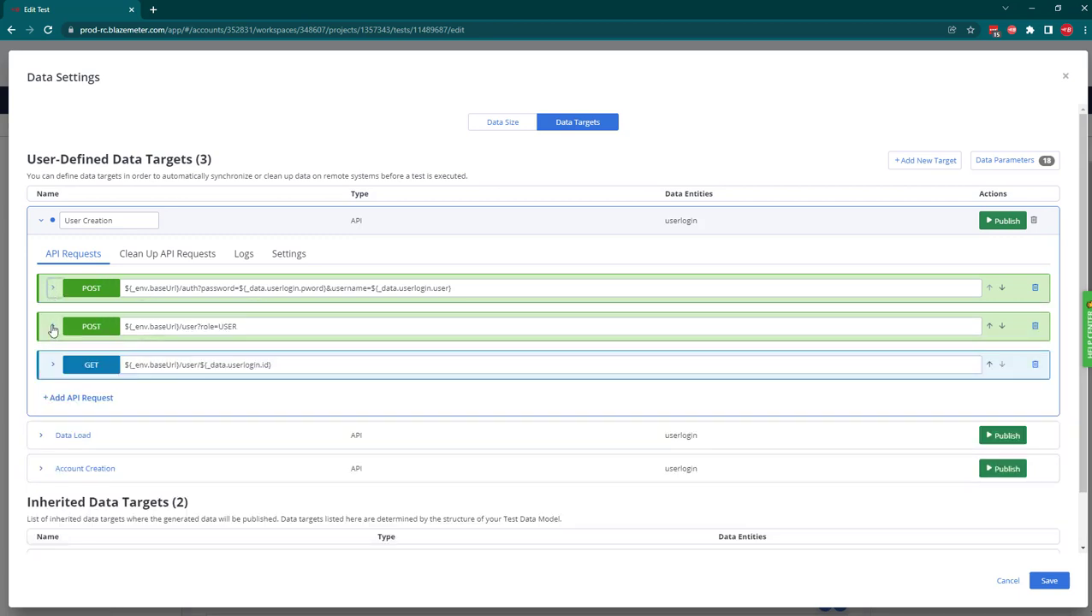
{"action": "left_click", "coordinate": [52, 328]}
{"action": "left_click_drag", "start_coordinate": [477, 395], "coordinate": [389, 395]}
{"action": "left_click", "coordinate": [533, 395]}
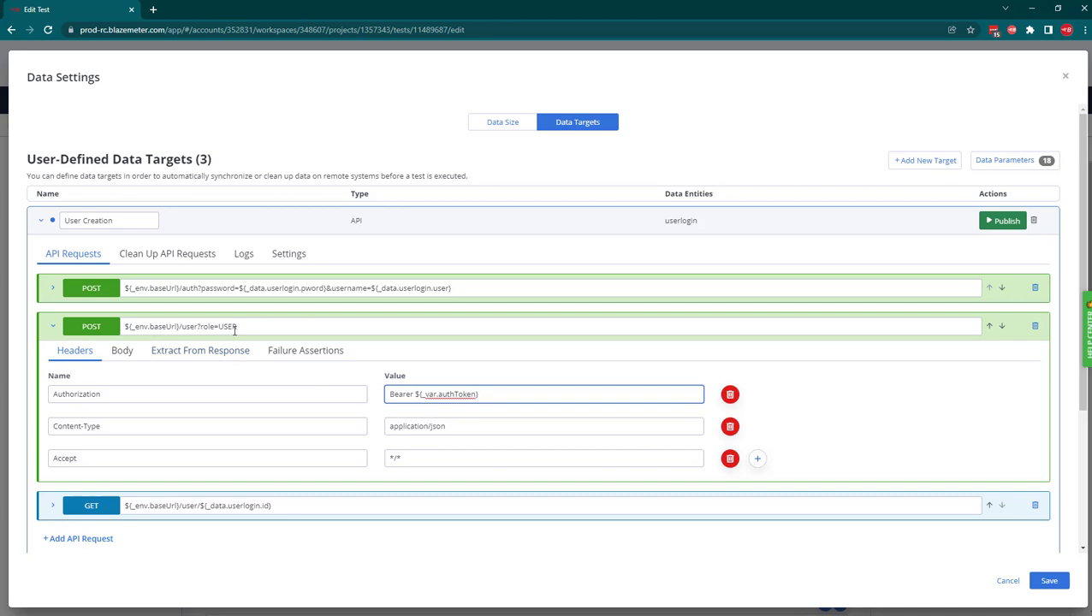
- Examine the USER-role POST request's body alongside the userlogin data parameters
{"action": "left_click", "coordinate": [123, 351]}
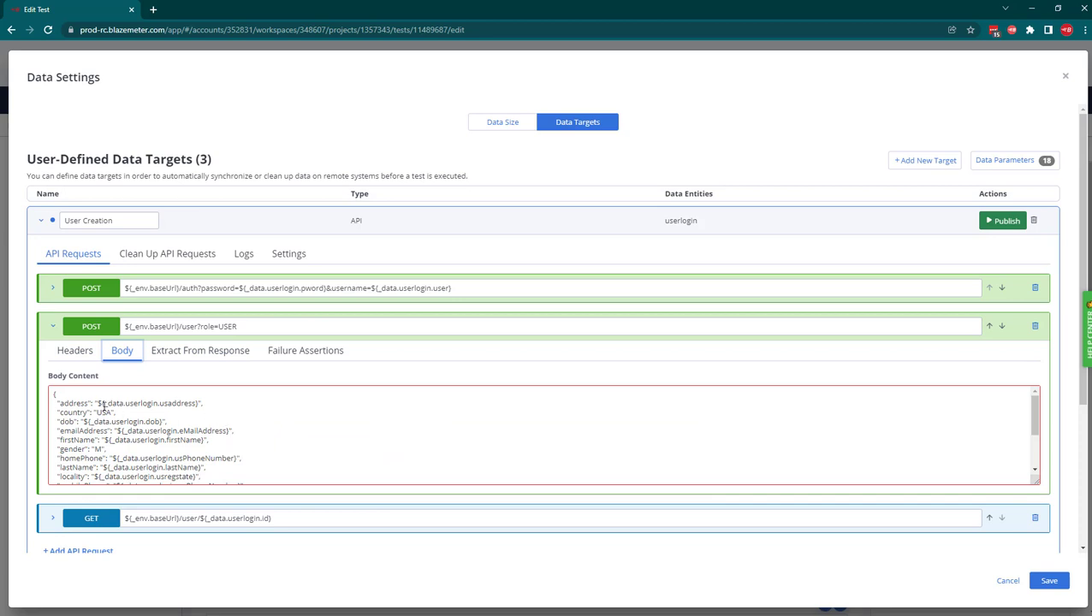
{"action": "left_click_drag", "start_coordinate": [101, 403], "coordinate": [192, 404]}
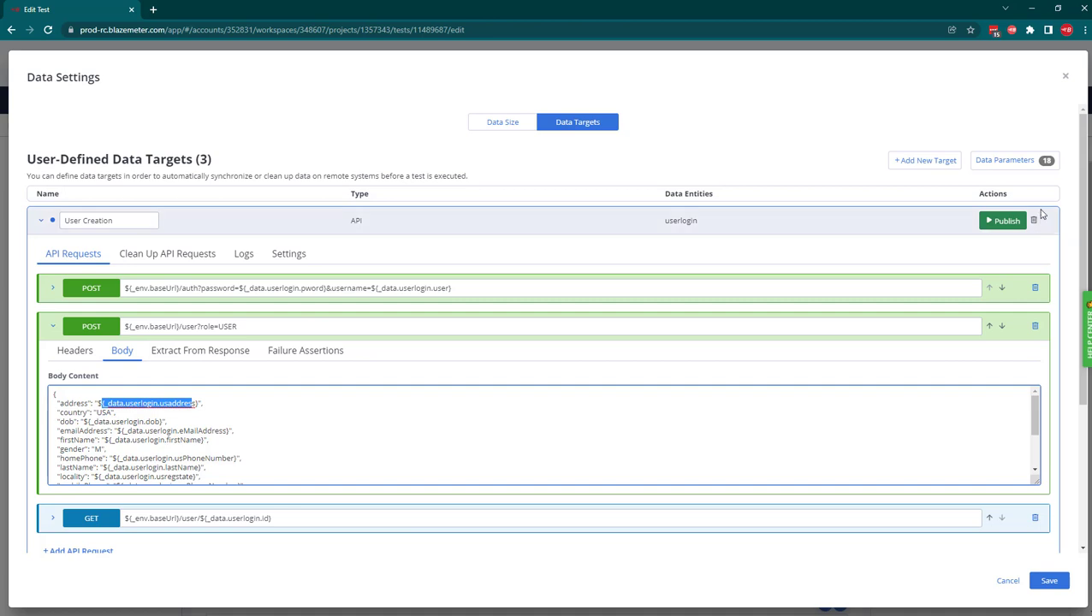
{"action": "left_click", "coordinate": [995, 162]}
{"action": "left_click", "coordinate": [901, 205]}
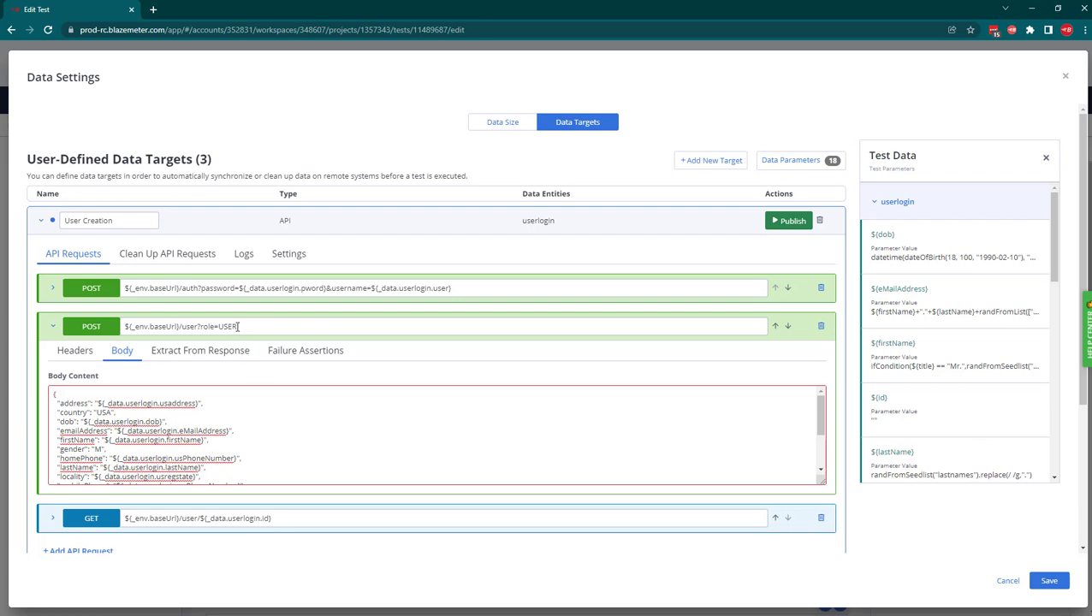
- Examine how the USER-role POST request extracts the id variable from its response
{"action": "left_click", "coordinate": [230, 357]}
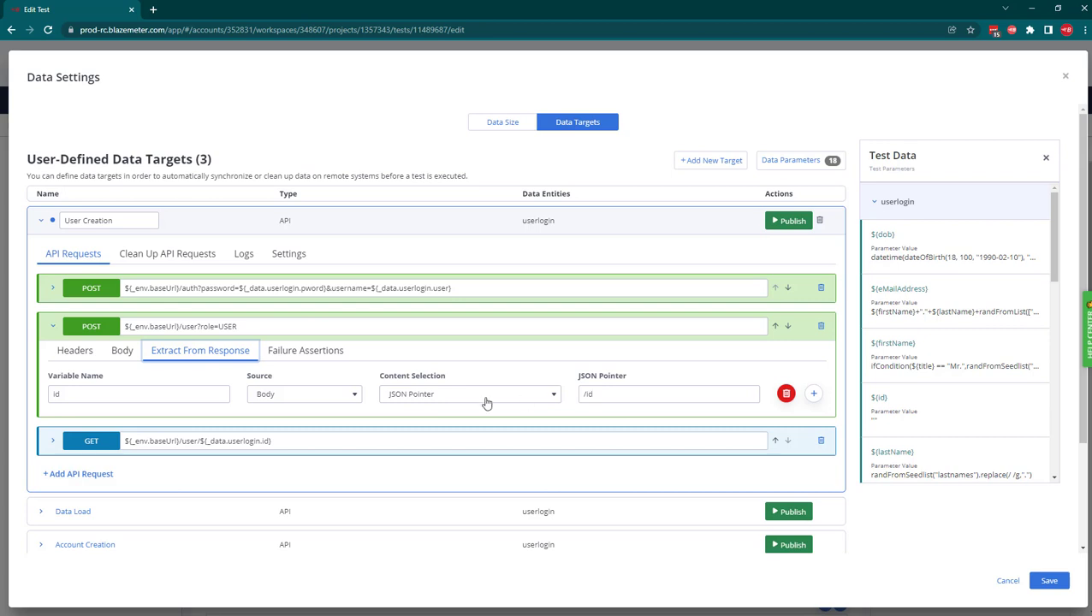
{"action": "left_click", "coordinate": [182, 396]}
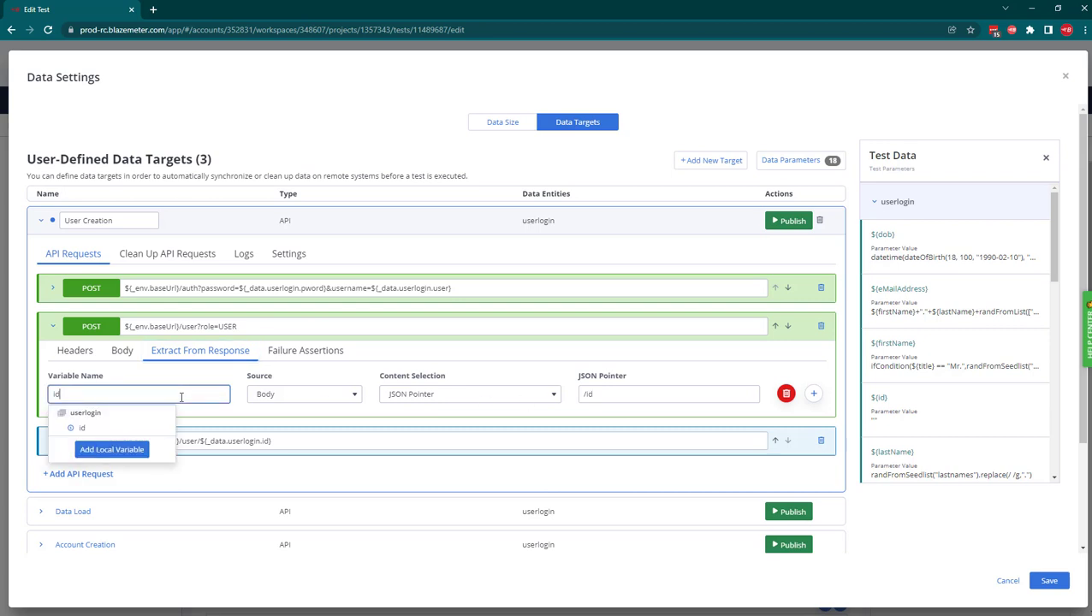
{"action": "left_click", "coordinate": [197, 383]}
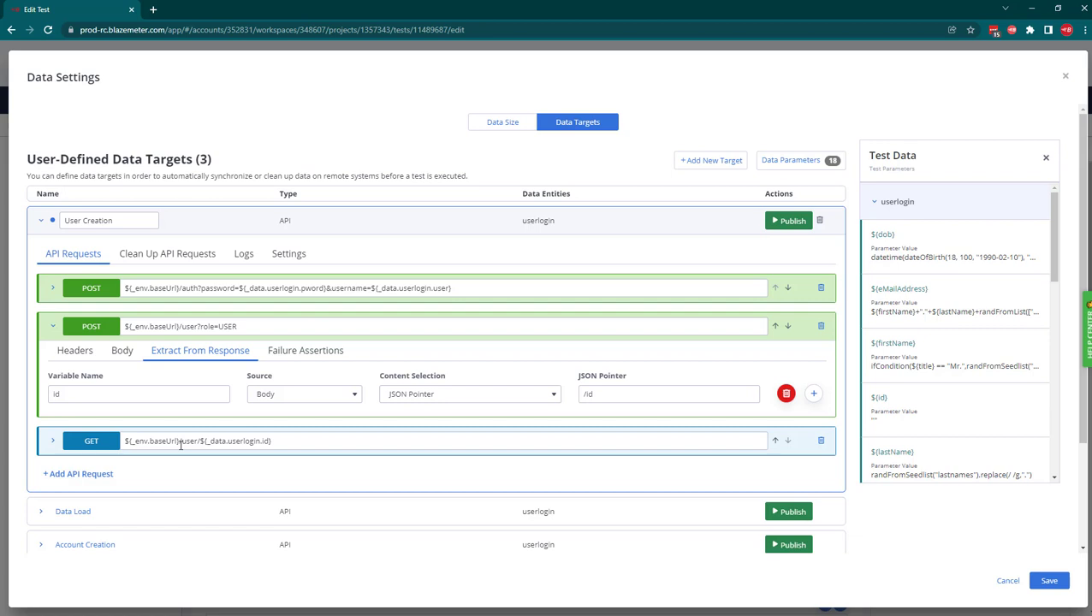
- Add a new API request to the User Creation target, keeping the POST method and an empty URL
{"action": "left_click", "coordinate": [94, 473]}
{"action": "scroll", "coordinate": [85, 462], "scroll_direction": "down", "scroll_amount": 2}
{"action": "left_click", "coordinate": [86, 369]}
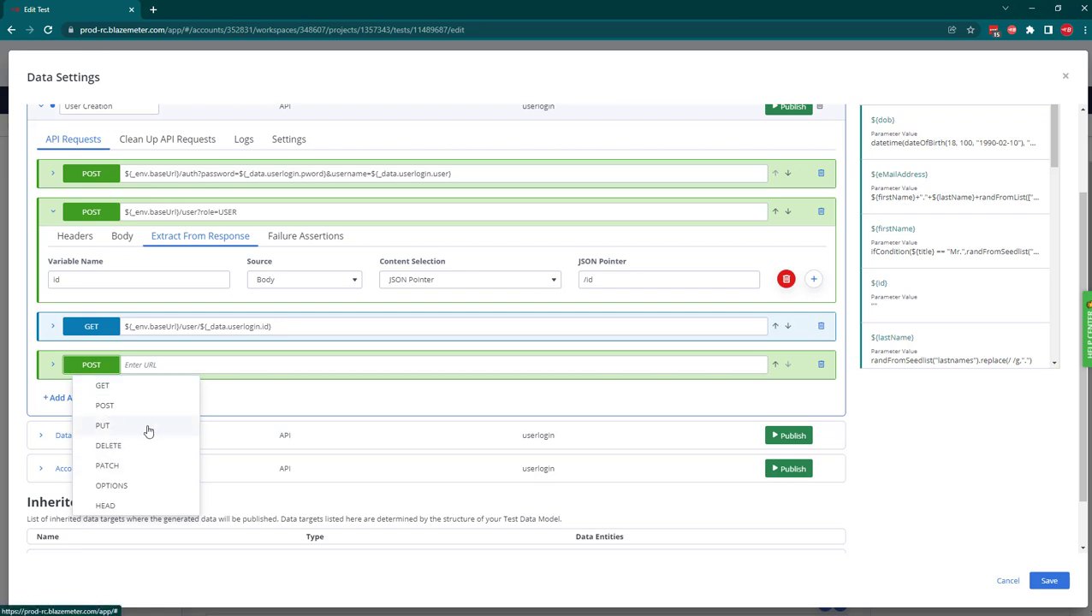
{"action": "left_click", "coordinate": [249, 365]}
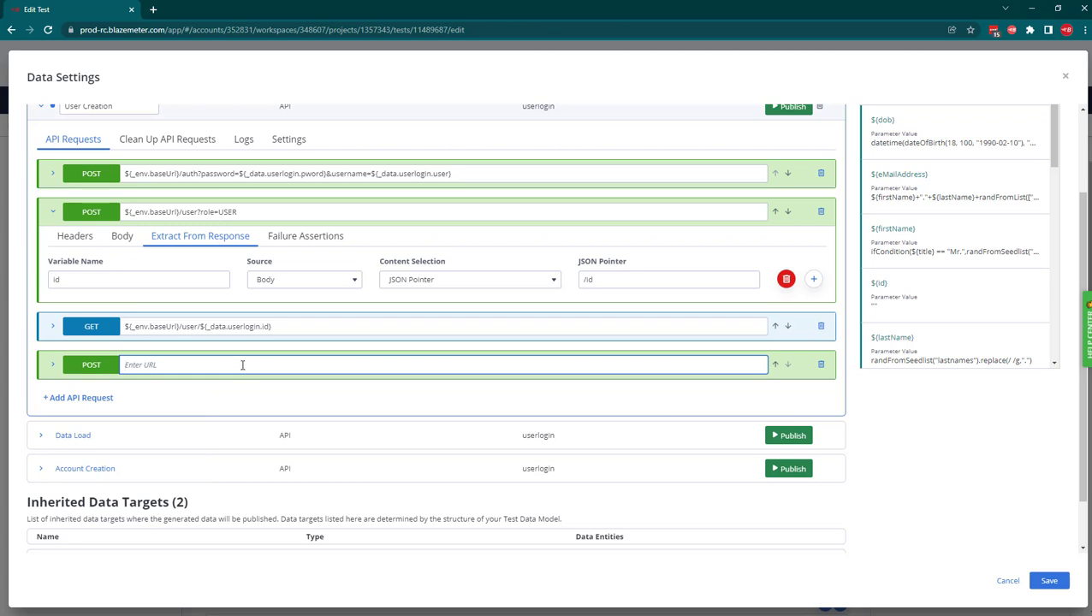
- Review the clean-up API requests of the User Creation data target
{"action": "left_click", "coordinate": [156, 141]}
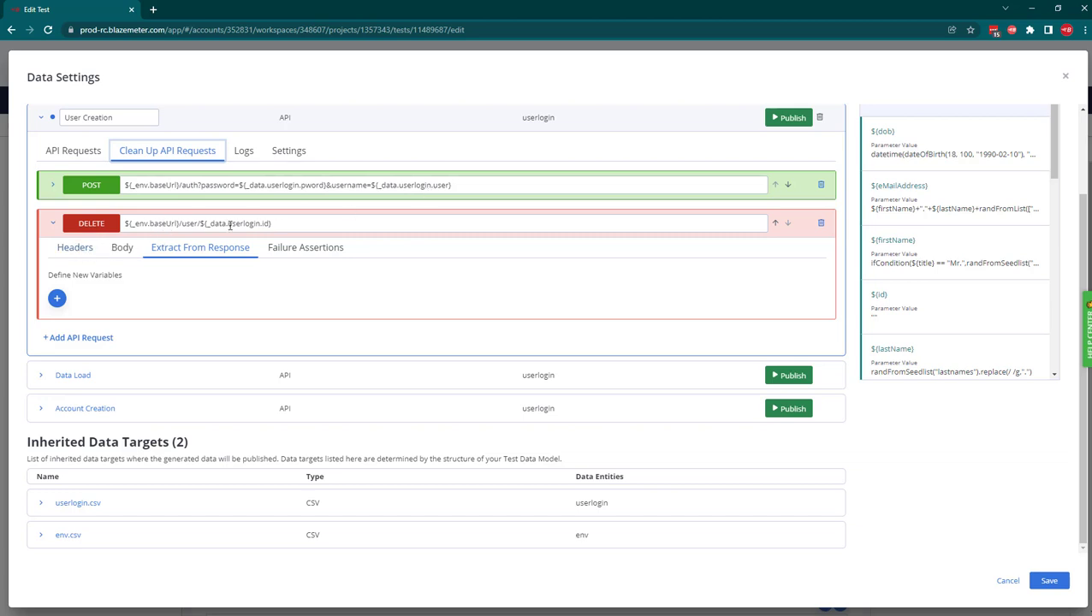
- Review the DELETE clean-up request's headers and the User Creation target's run options and publish execution locations
{"action": "left_click", "coordinate": [73, 247]}
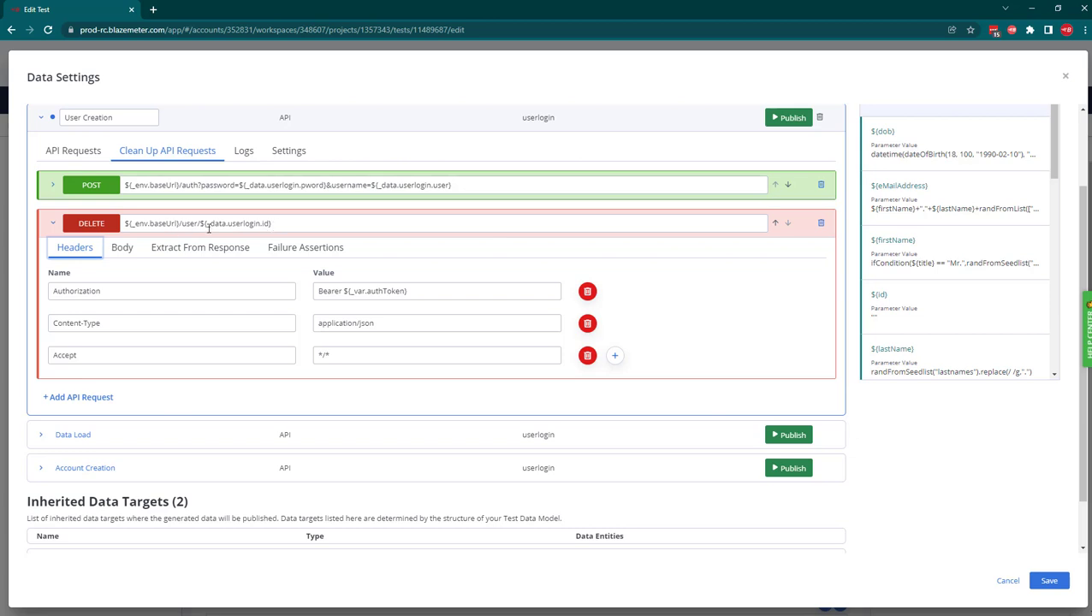
{"action": "left_click", "coordinate": [287, 154]}
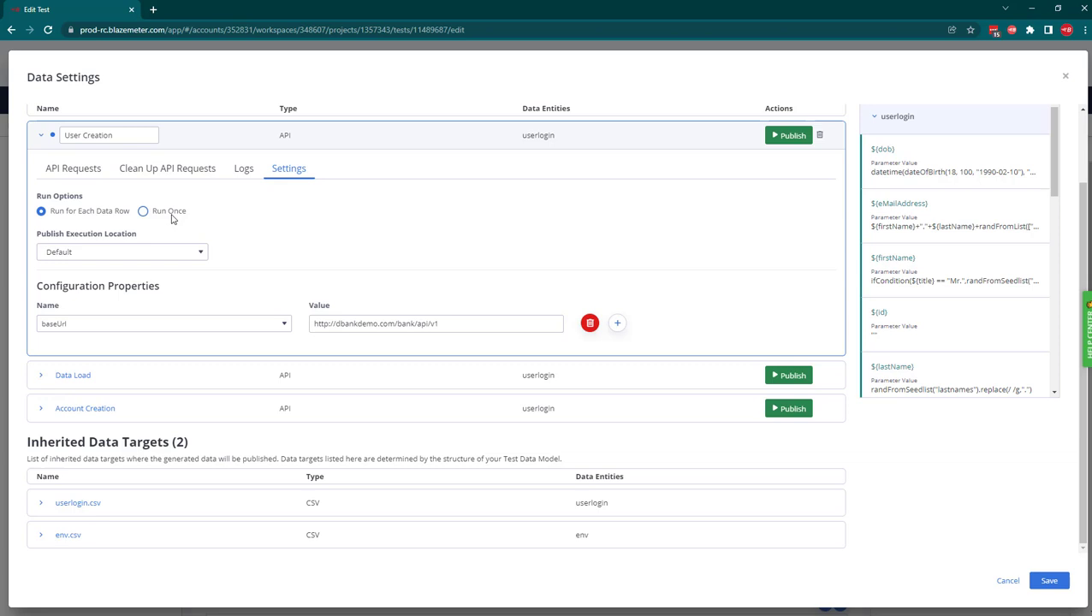
{"action": "left_click", "coordinate": [198, 255]}
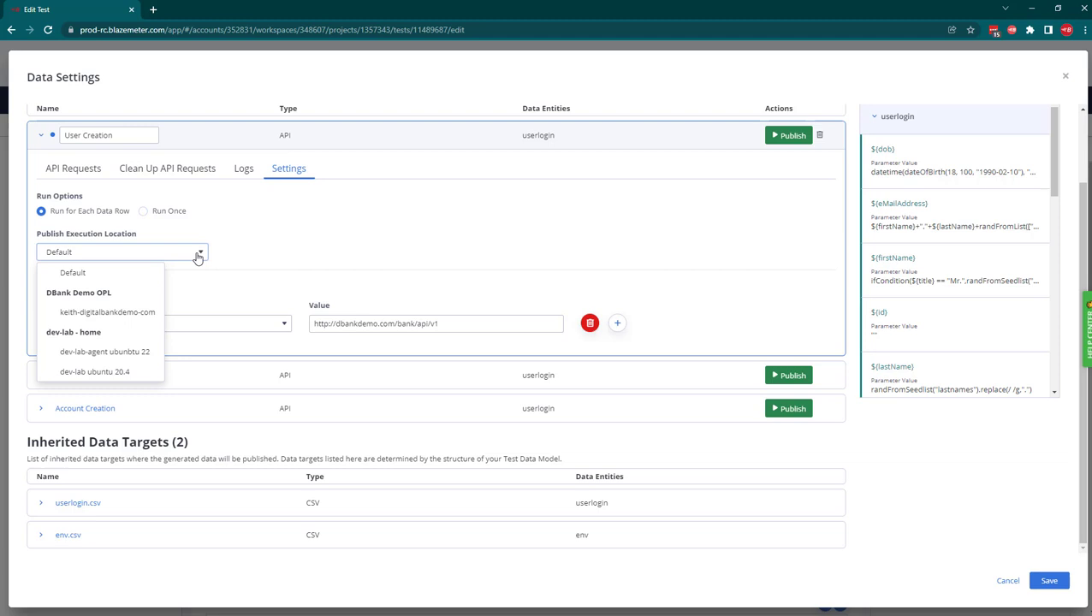
{"action": "left_click", "coordinate": [197, 256]}
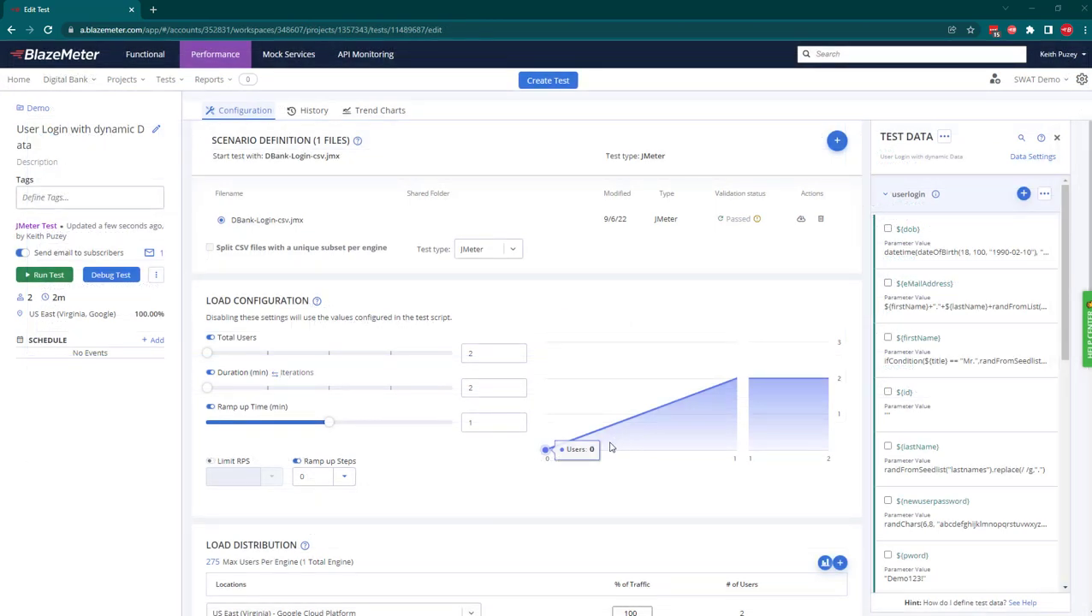
- Review the test's load distribution and the data targets enabled under Test Data Orchestration
{"action": "scroll", "coordinate": [595, 458], "scroll_direction": "down", "scroll_amount": 4}
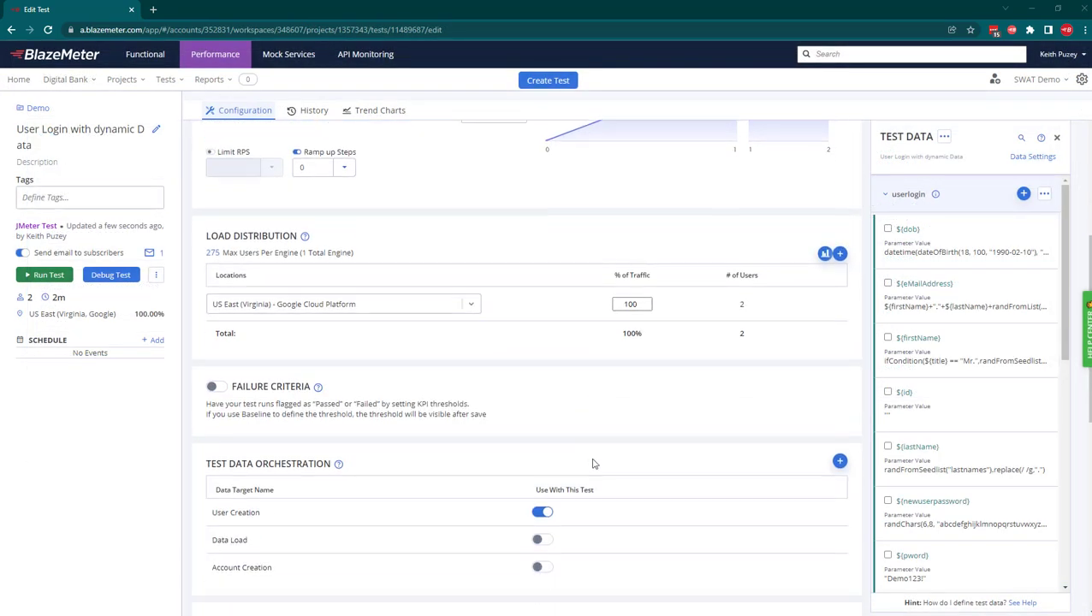
{"action": "scroll", "coordinate": [595, 460], "scroll_direction": "down", "scroll_amount": 1}
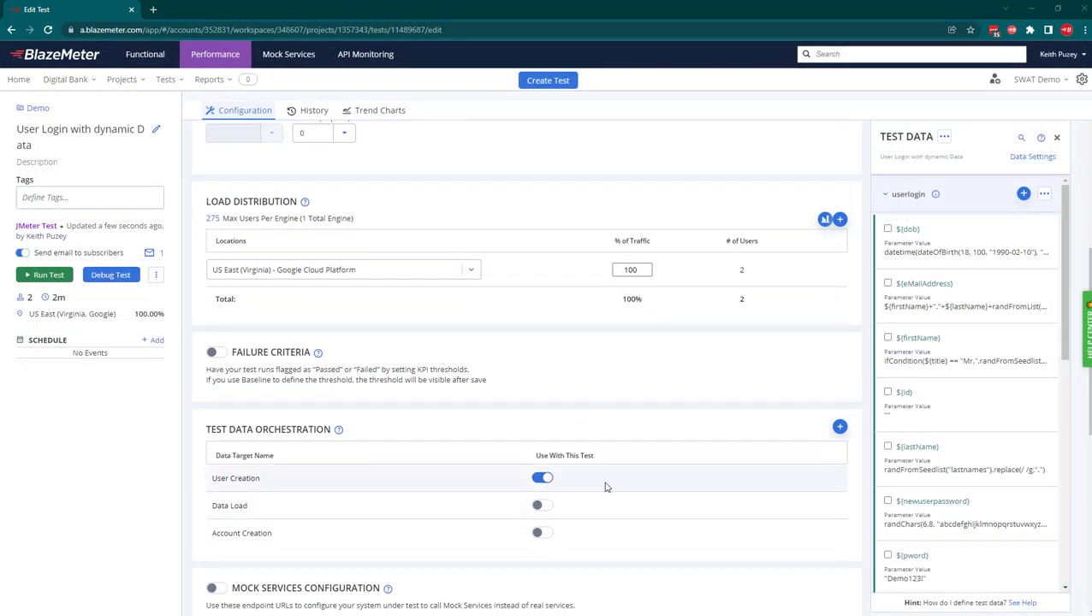
{"action": "scroll", "coordinate": [605, 488], "scroll_direction": "up", "scroll_amount": 5}
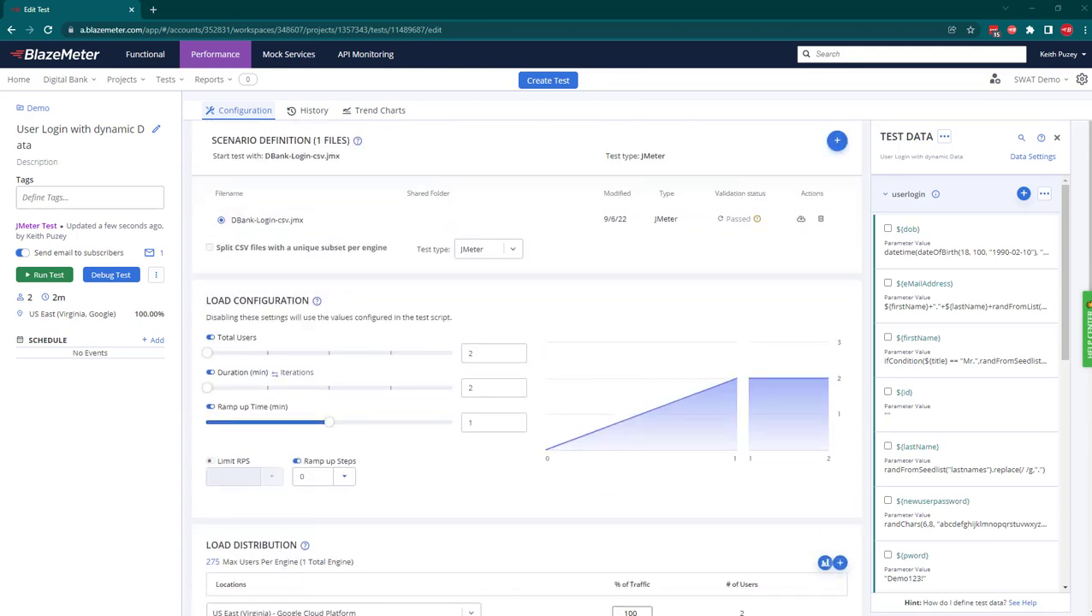
- Switch to the PuTTY terminal and rerun ./listdbankusers.sh to list the registered bank customers
{"action": "key", "text": "alt+Tab"}
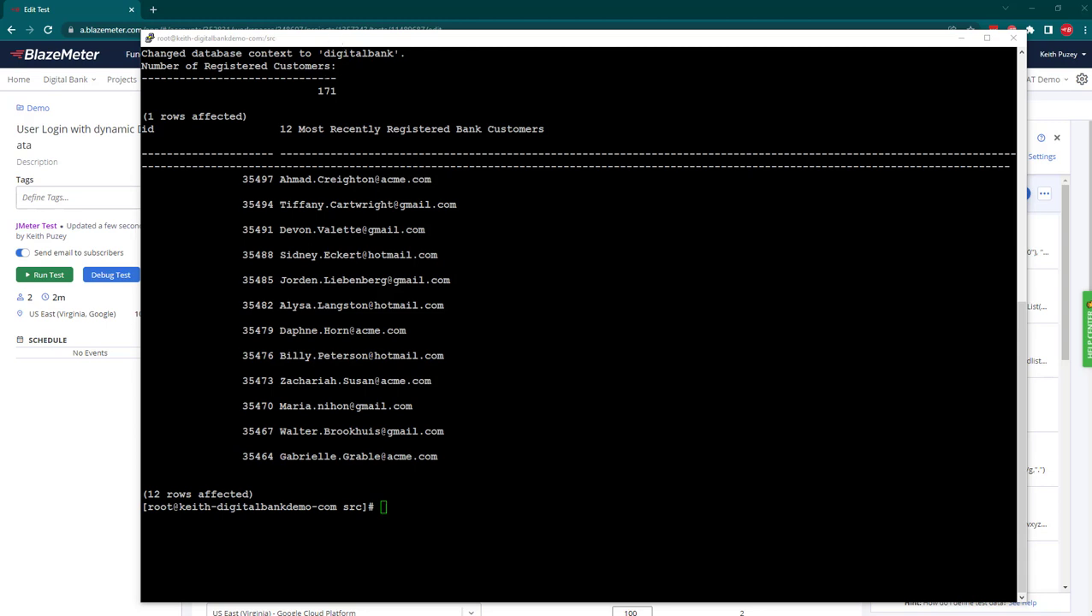
{"action": "double_click", "coordinate": [318, 91]}
{"action": "key", "text": "Up"}
{"action": "key", "text": "Return"}
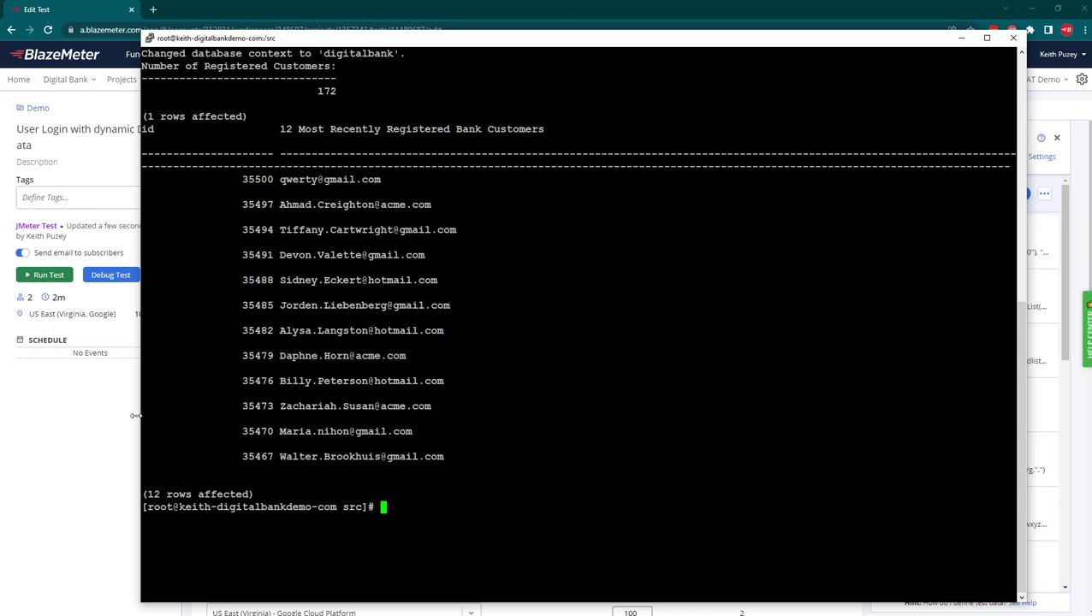
- Return to BlazeMeter in the browser and run the User Login with dynamic Data test, launching its servers with the default email option
{"action": "left_click", "coordinate": [103, 423]}
{"action": "left_click", "coordinate": [54, 279]}
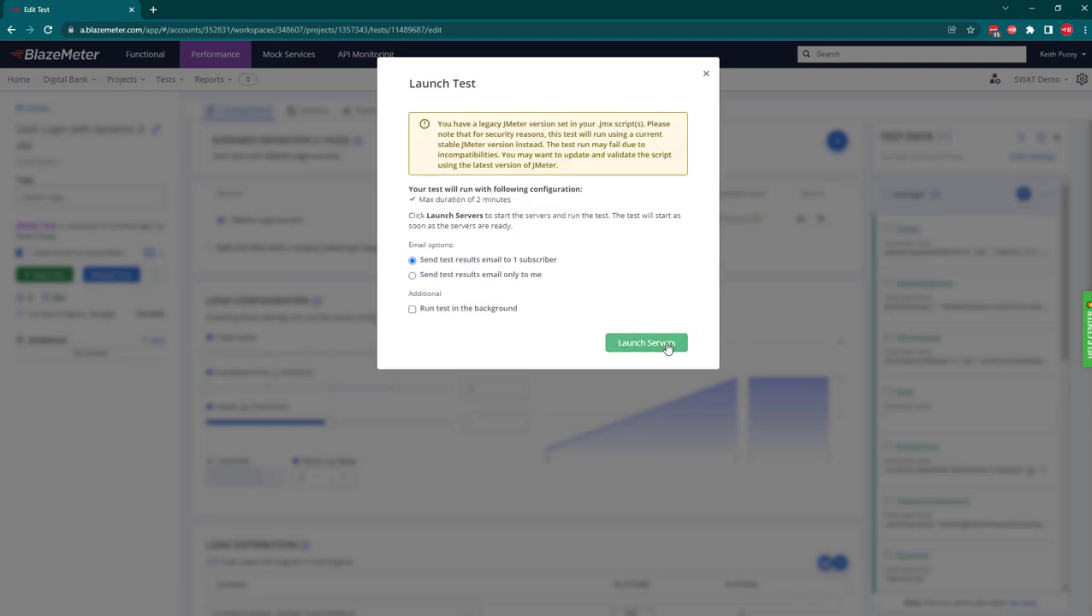
{"action": "left_click", "coordinate": [647, 343]}
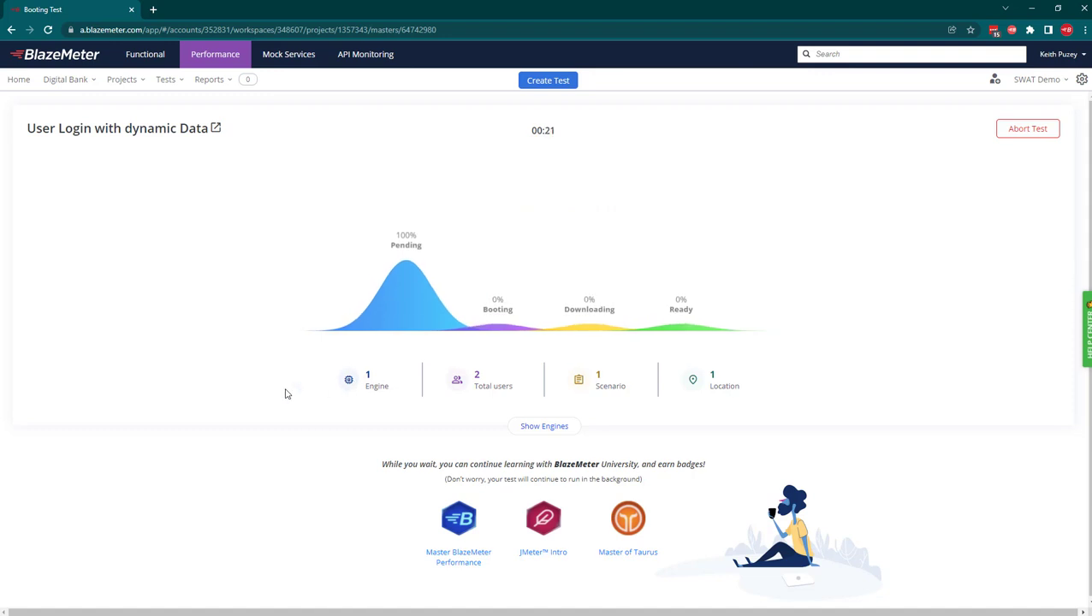
- While the test boots, switch to the PuTTY terminal and run ./listdbankusers.sh again to check for newly created users
{"action": "key", "text": "alt+Tab"}
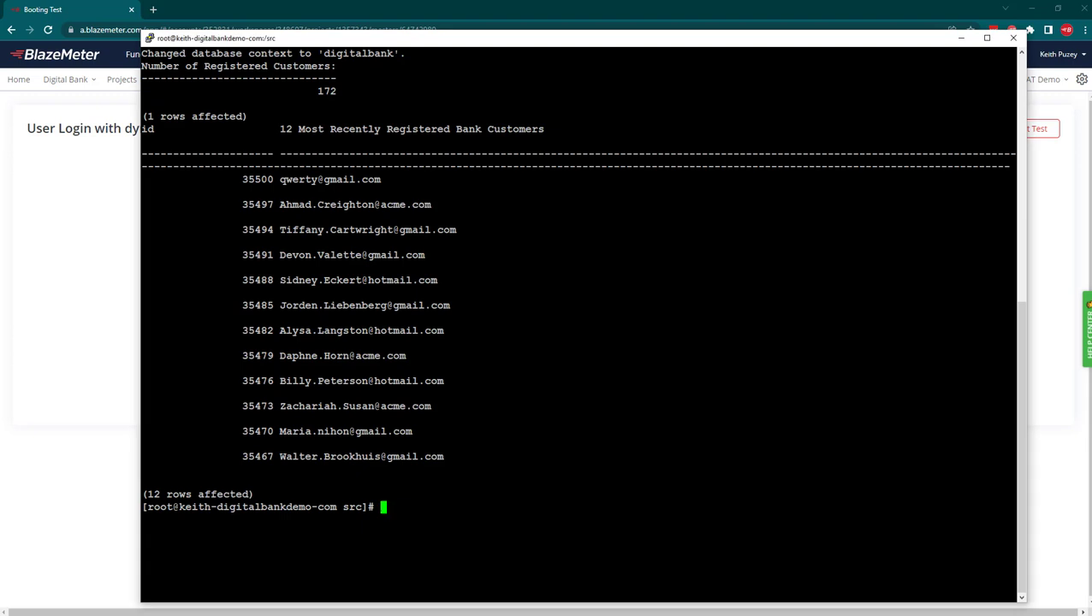
{"action": "key", "text": "Up"}
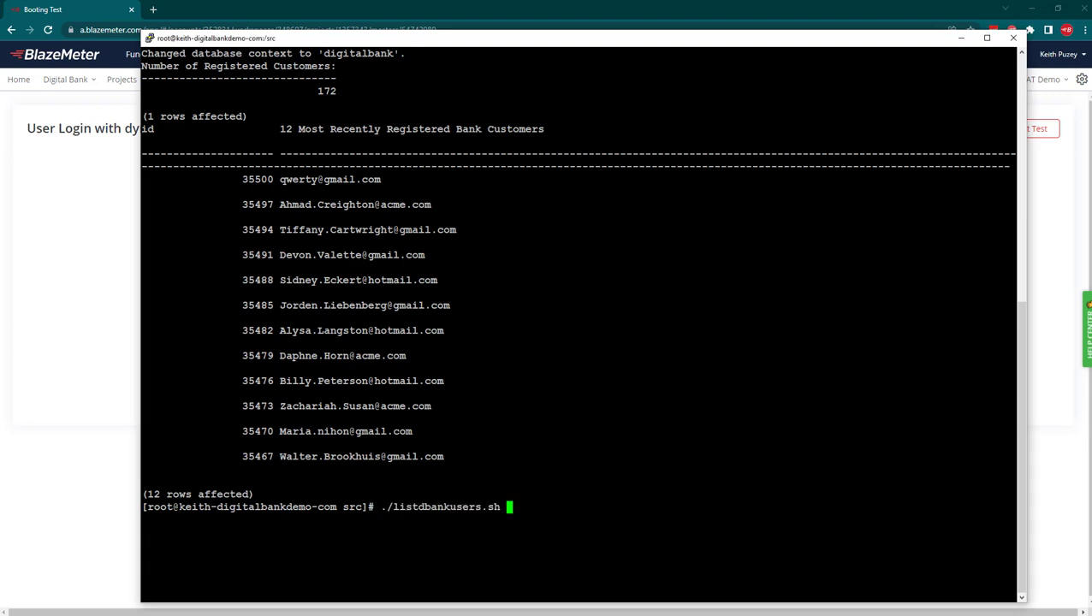
{"action": "key", "text": "Return"}
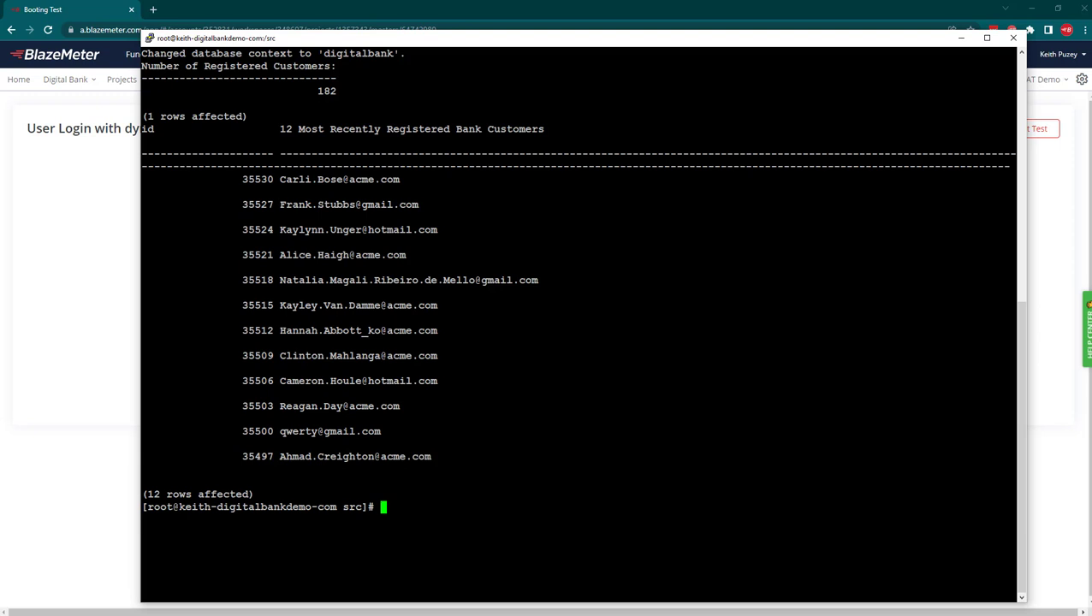
- Return to the BlazeMeter report and open the load engine's blazedata-api-publish.log from the execution logs
{"action": "left_click", "coordinate": [91, 390]}
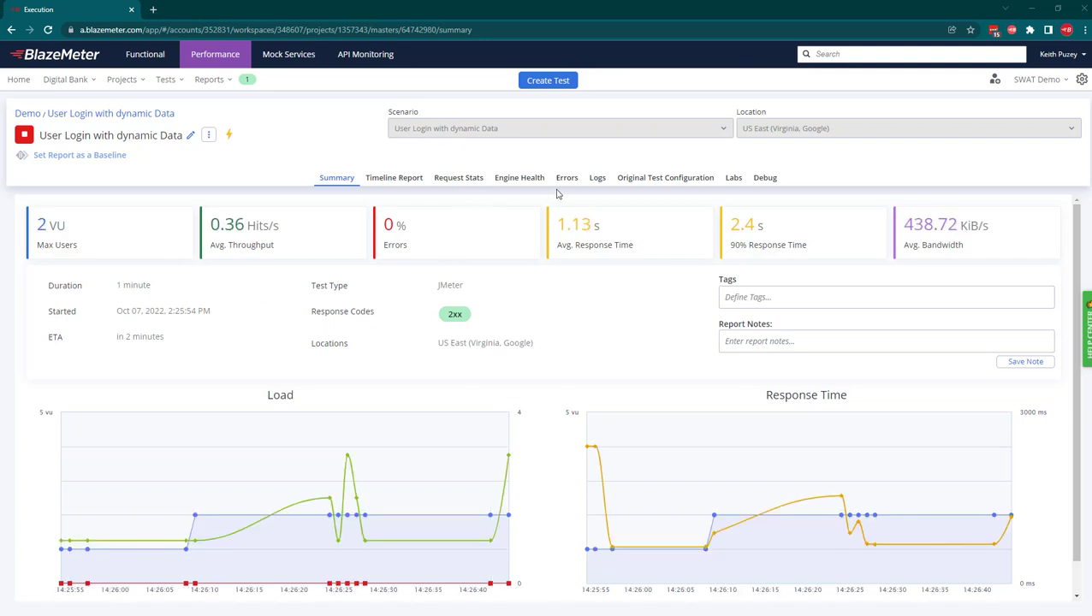
{"action": "left_click", "coordinate": [598, 180]}
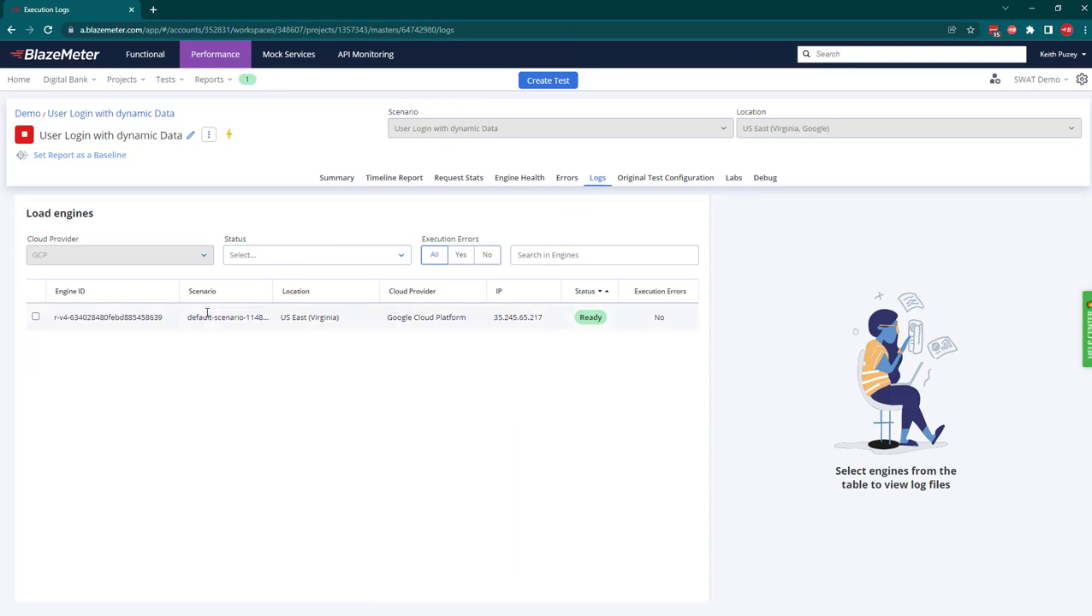
{"action": "left_click", "coordinate": [207, 317]}
{"action": "left_click", "coordinate": [585, 292]}
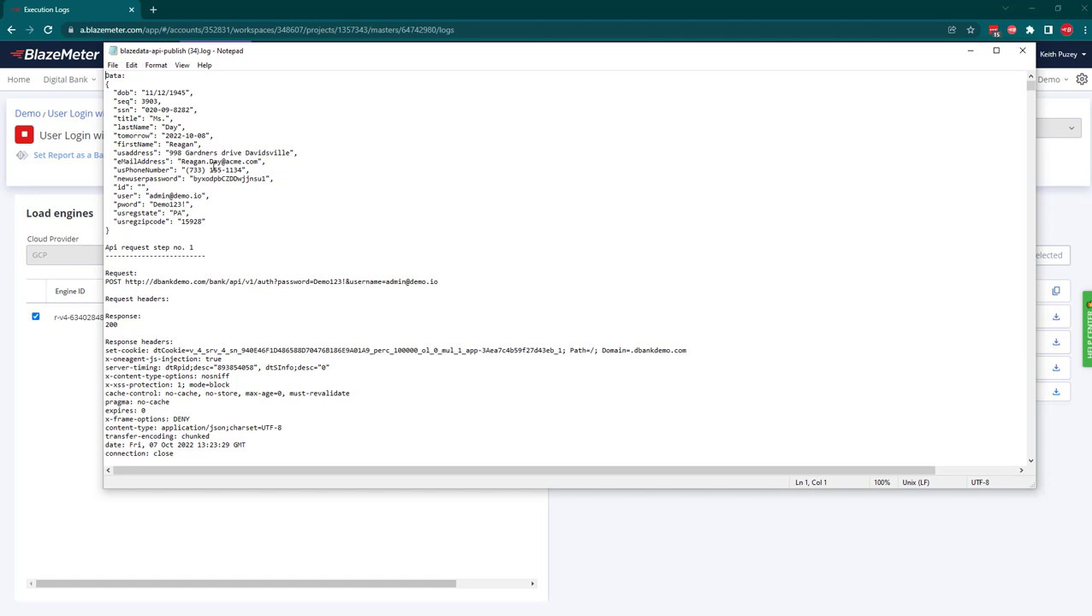
- Examine the publish log's generated data, authentication request and USER-role POST request with its response
{"action": "scroll", "coordinate": [212, 197], "scroll_direction": "down", "scroll_amount": 2}
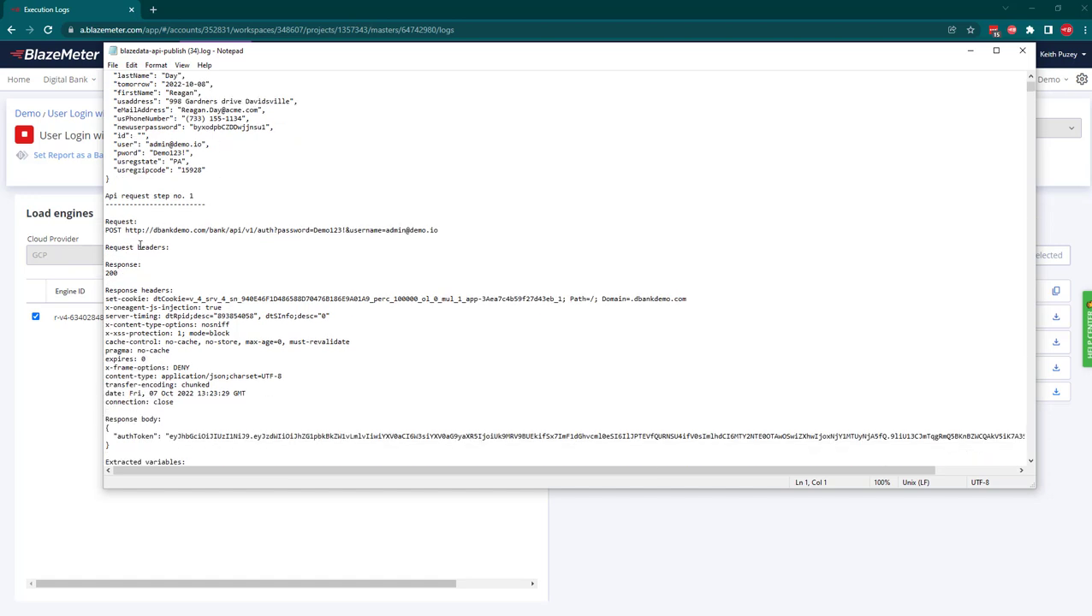
{"action": "scroll", "coordinate": [235, 262], "scroll_direction": "down", "scroll_amount": 3}
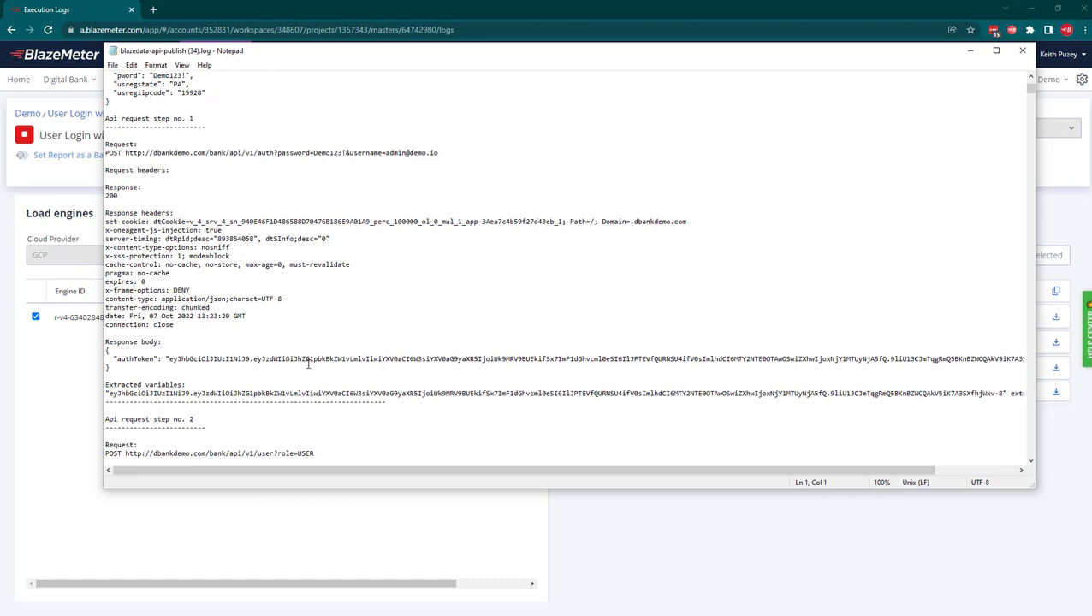
{"action": "scroll", "coordinate": [308, 364], "scroll_direction": "down", "scroll_amount": 8}
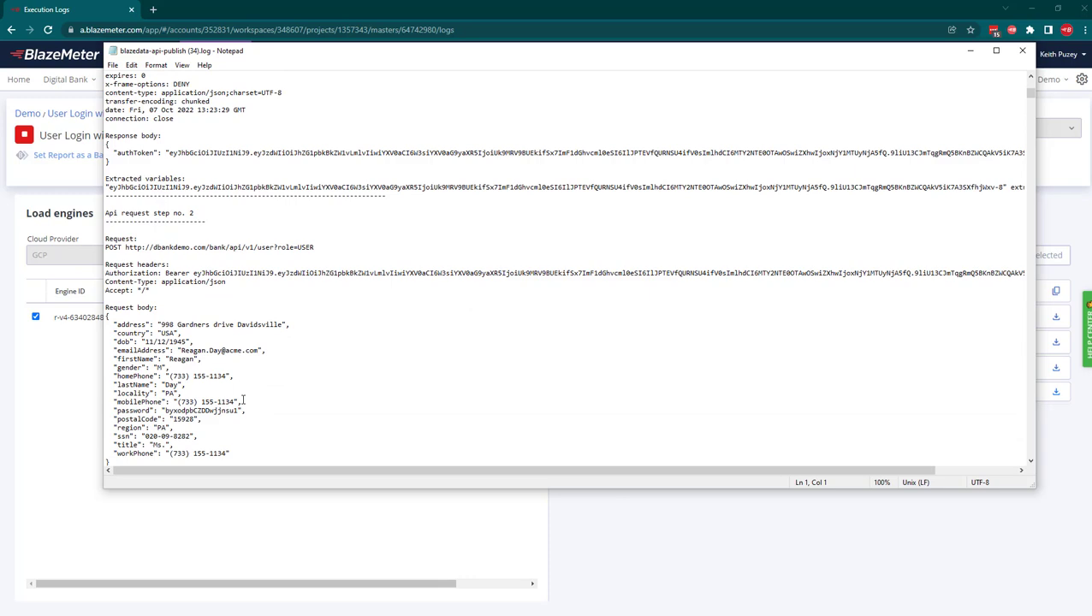
{"action": "scroll", "coordinate": [243, 400], "scroll_direction": "down", "scroll_amount": 8}
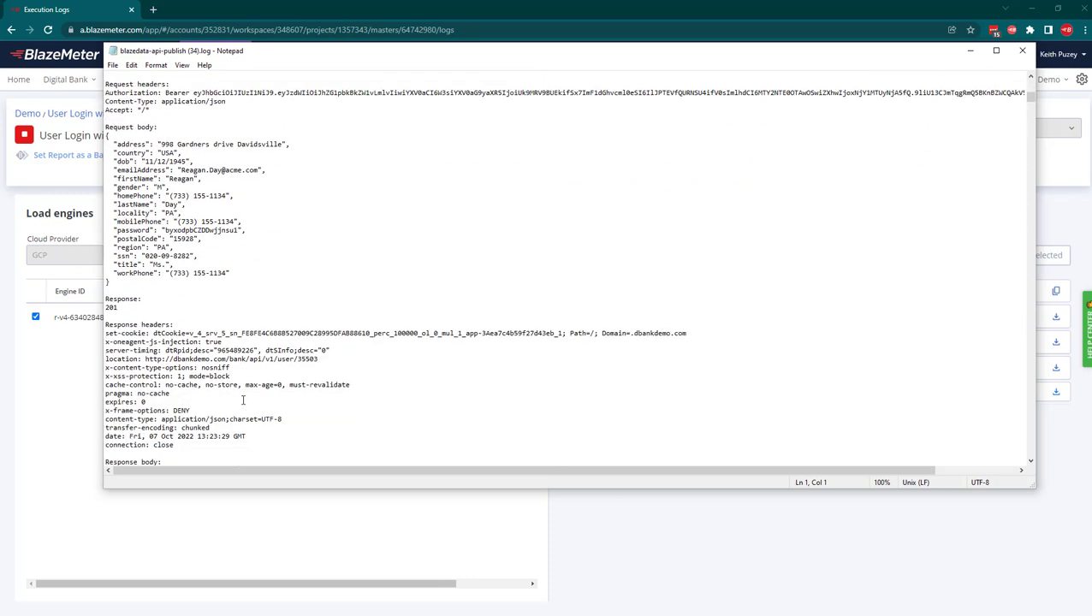
{"action": "scroll", "coordinate": [243, 401], "scroll_direction": "down", "scroll_amount": 2}
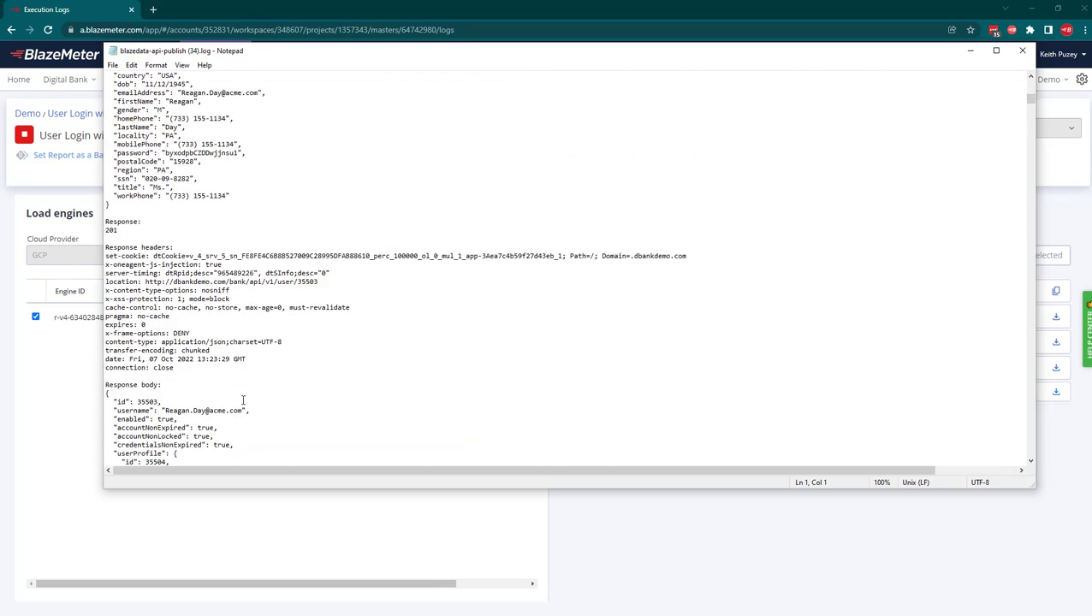
{"action": "scroll", "coordinate": [243, 401], "scroll_direction": "down", "scroll_amount": 3}
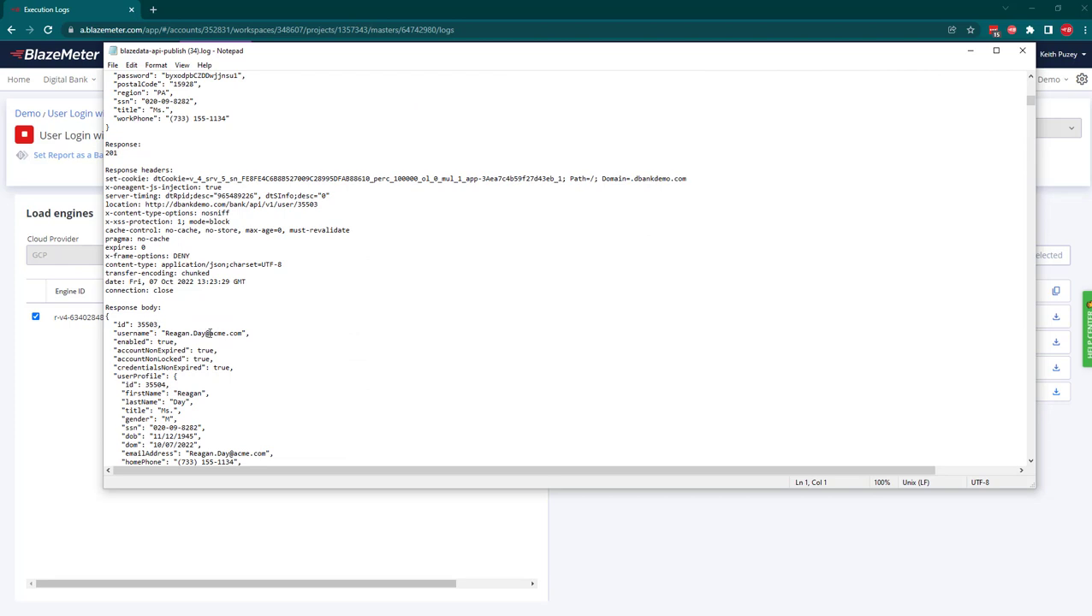
- Examine the extracted id variable and the following GET user request in the publish log, and close the log
{"action": "scroll", "coordinate": [197, 343], "scroll_direction": "down", "scroll_amount": 6}
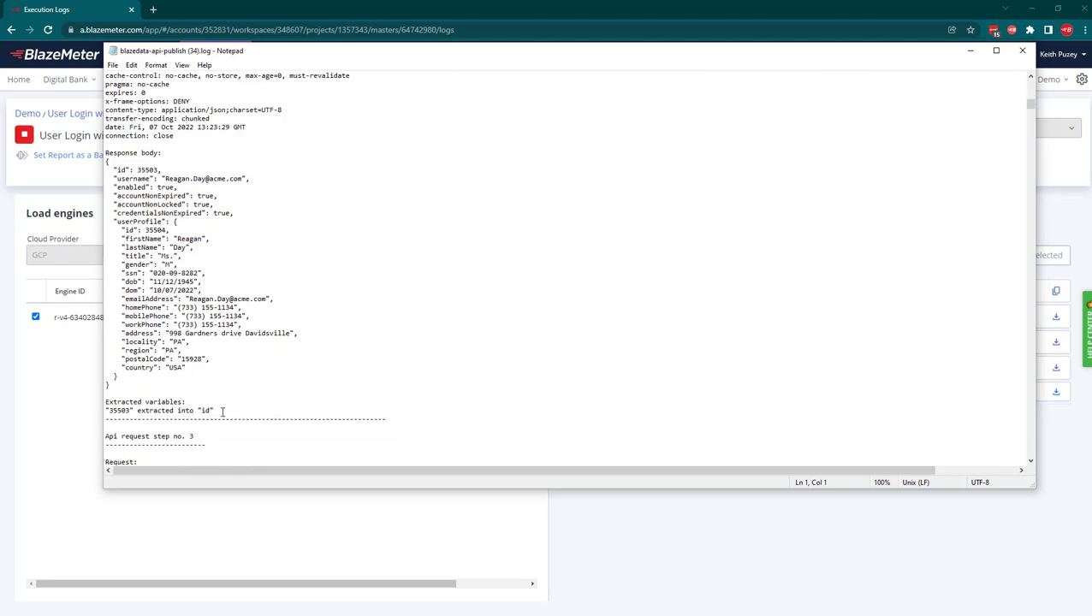
{"action": "double_click", "coordinate": [118, 411]}
{"action": "scroll", "coordinate": [492, 314], "scroll_direction": "down", "scroll_amount": 8}
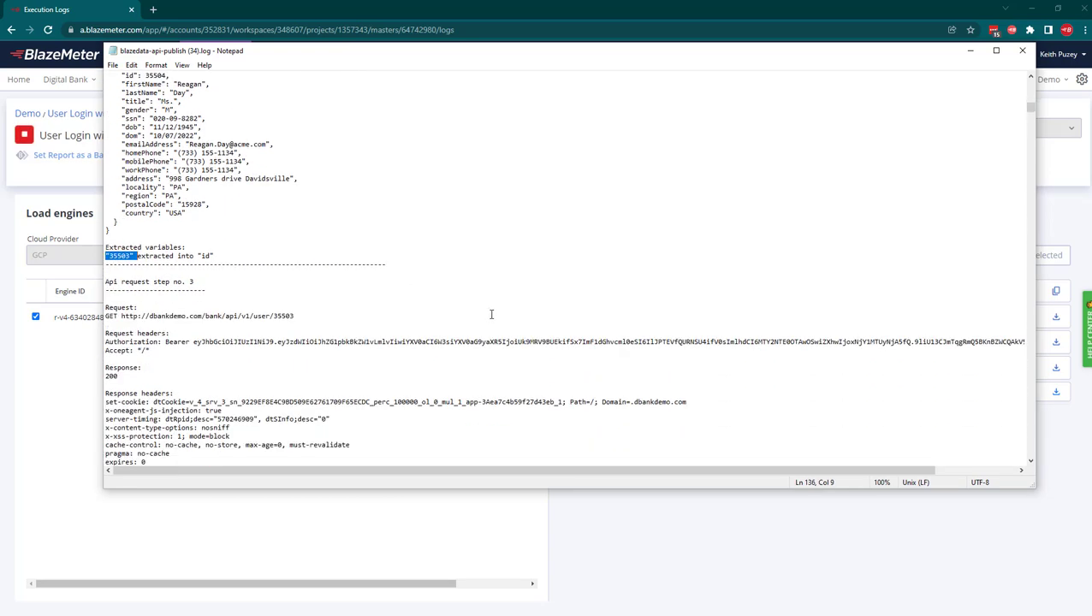
{"action": "scroll", "coordinate": [492, 314], "scroll_direction": "down", "scroll_amount": 9}
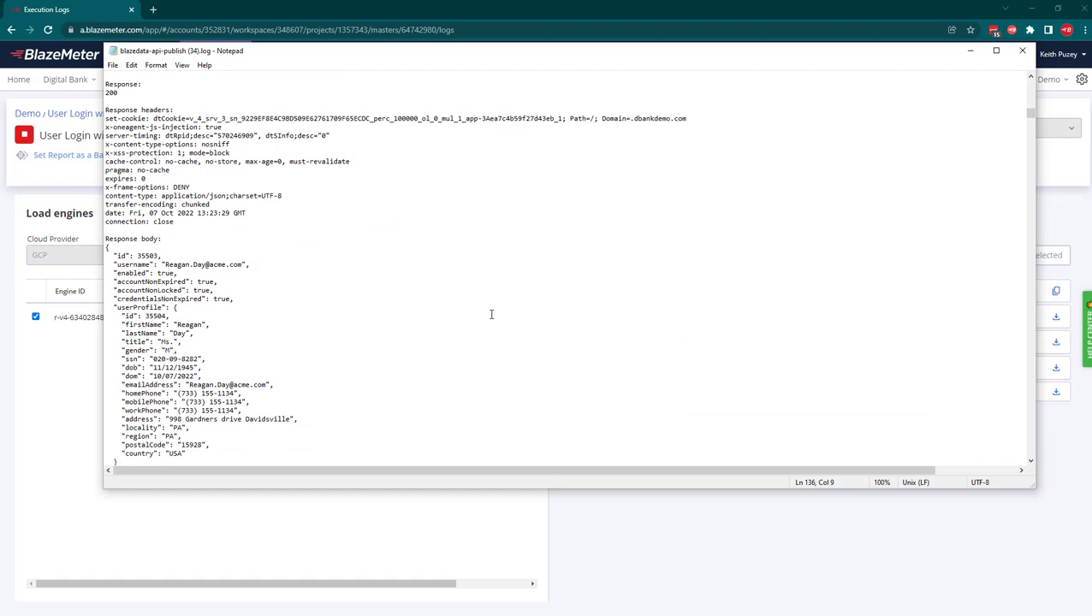
{"action": "scroll", "coordinate": [491, 314], "scroll_direction": "down", "scroll_amount": 2}
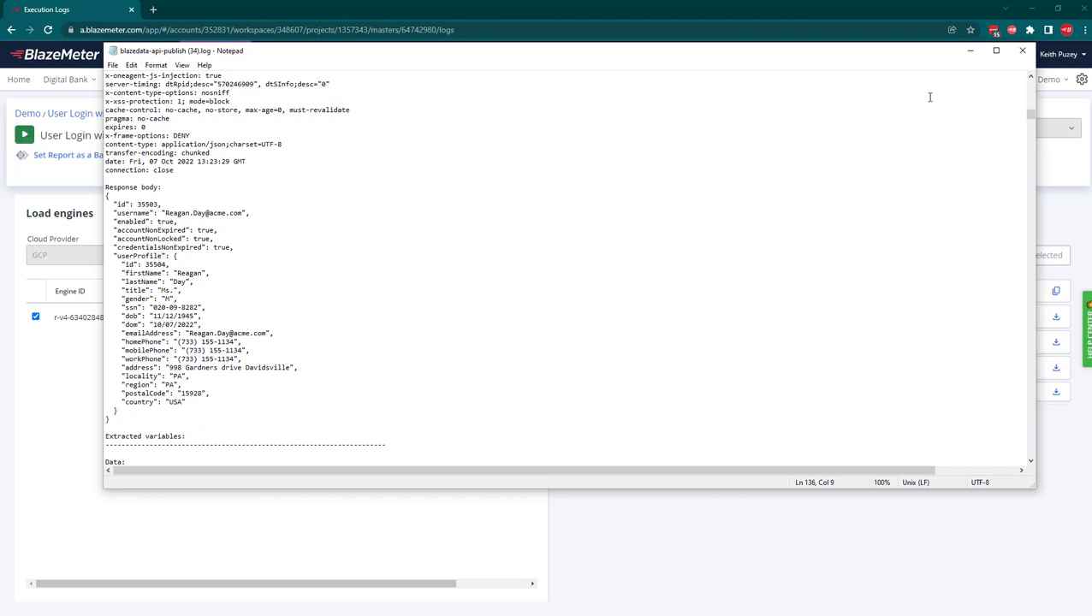
{"action": "left_click", "coordinate": [1022, 51]}
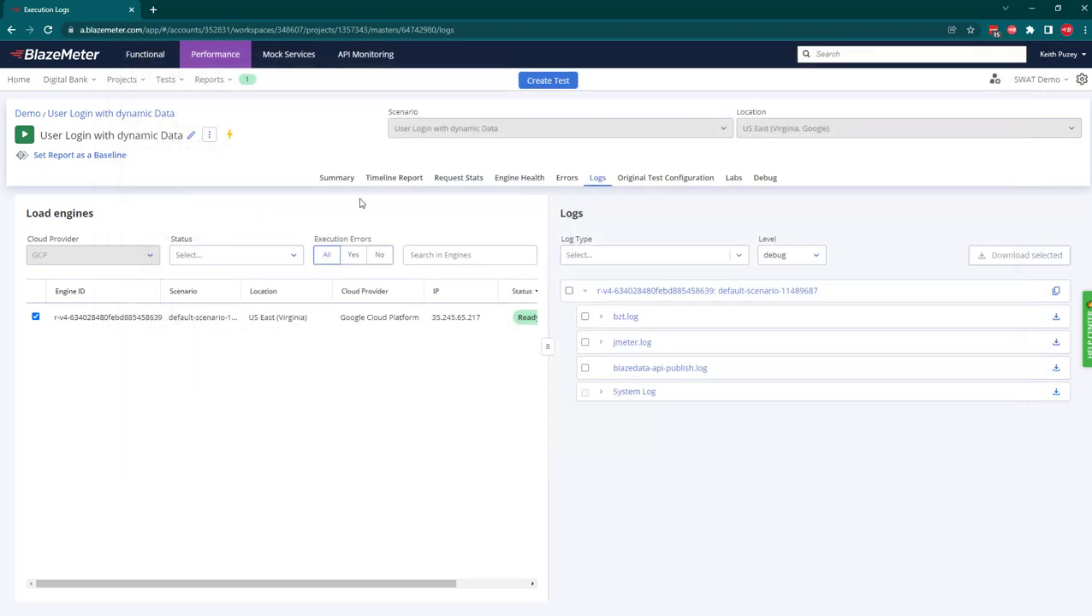
- Reload the ended test's engine logs, then download and open blazedata-api-unpublish.log
{"action": "left_click", "coordinate": [337, 179]}
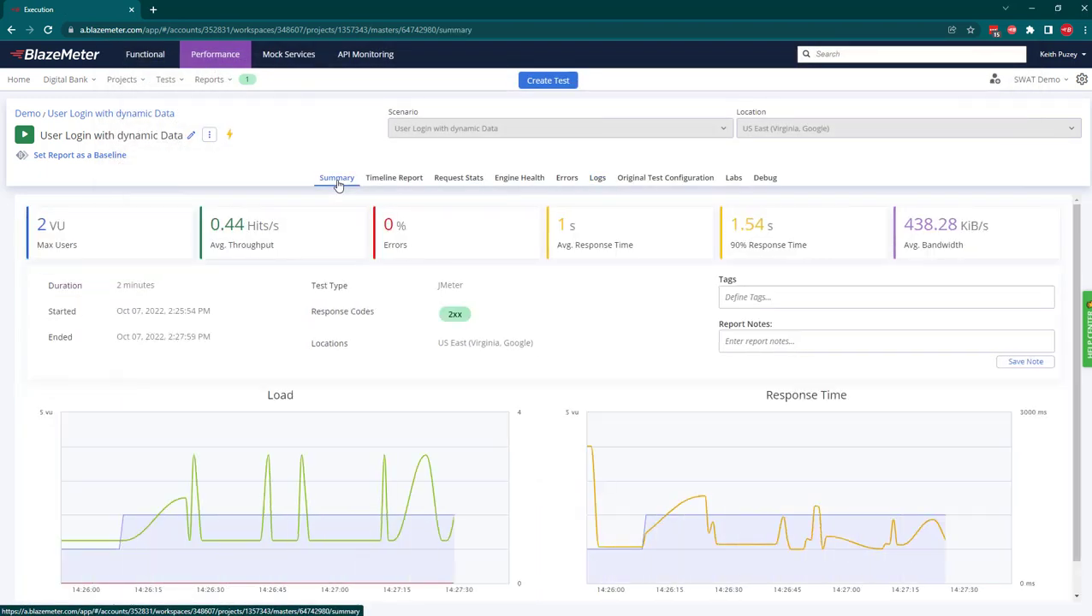
{"action": "left_click", "coordinate": [598, 178]}
{"action": "left_click", "coordinate": [261, 329]}
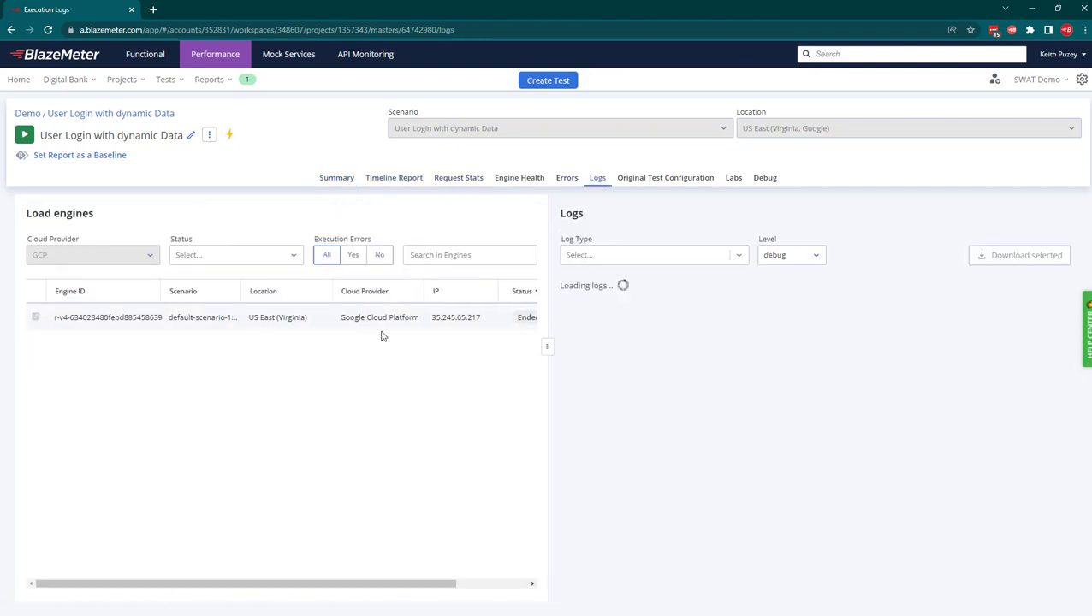
{"action": "left_click", "coordinate": [583, 293]}
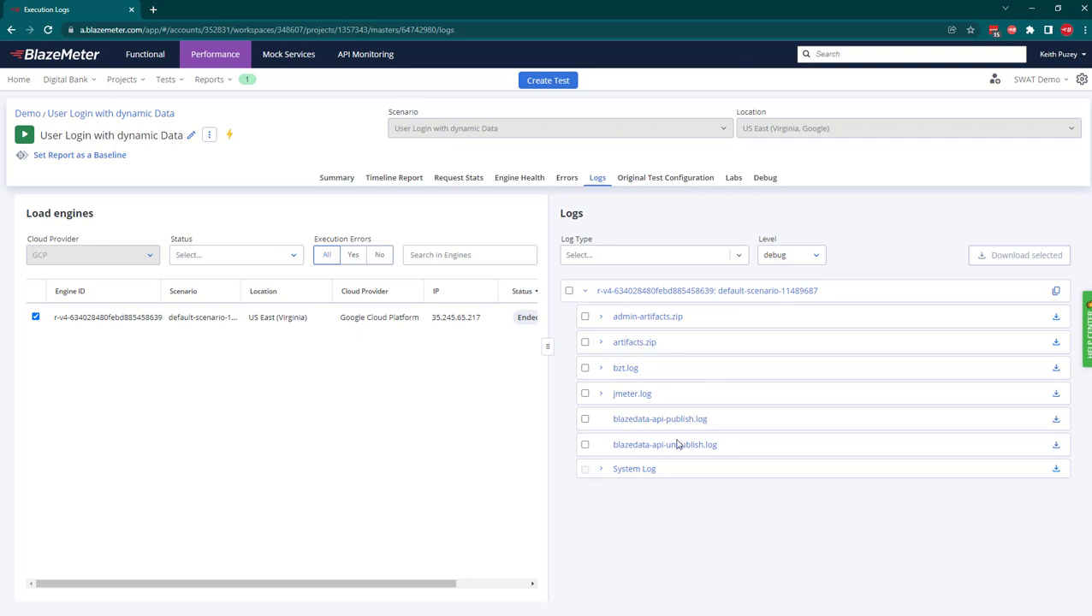
{"action": "left_click", "coordinate": [1056, 445]}
{"action": "left_click", "coordinate": [86, 600]}
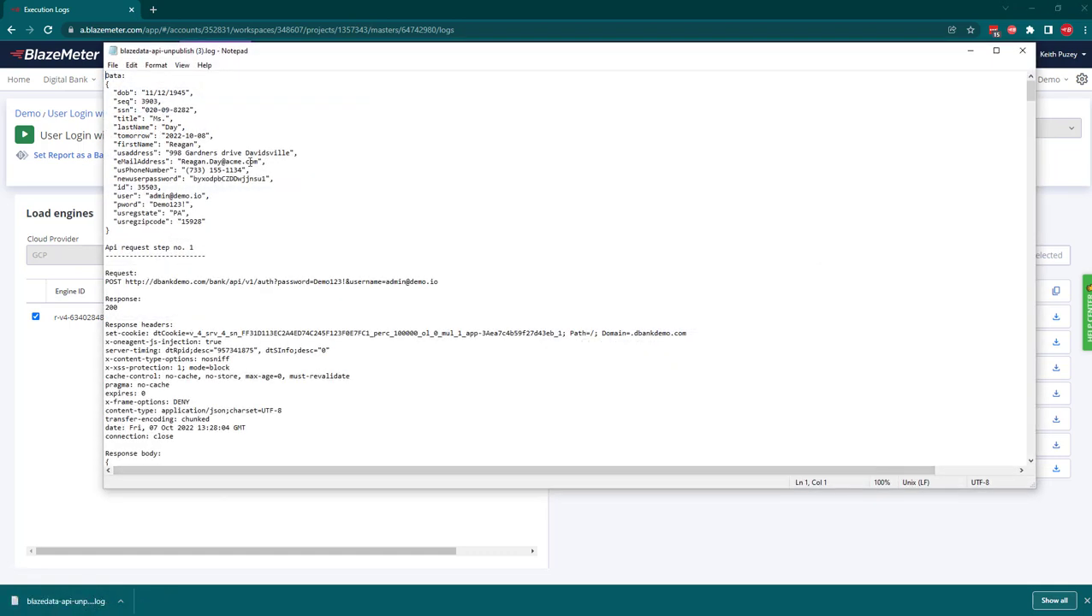
- Examine the unpublish log's authentication request and the DELETE request for the first created user
{"action": "scroll", "coordinate": [250, 161], "scroll_direction": "down", "scroll_amount": 5}
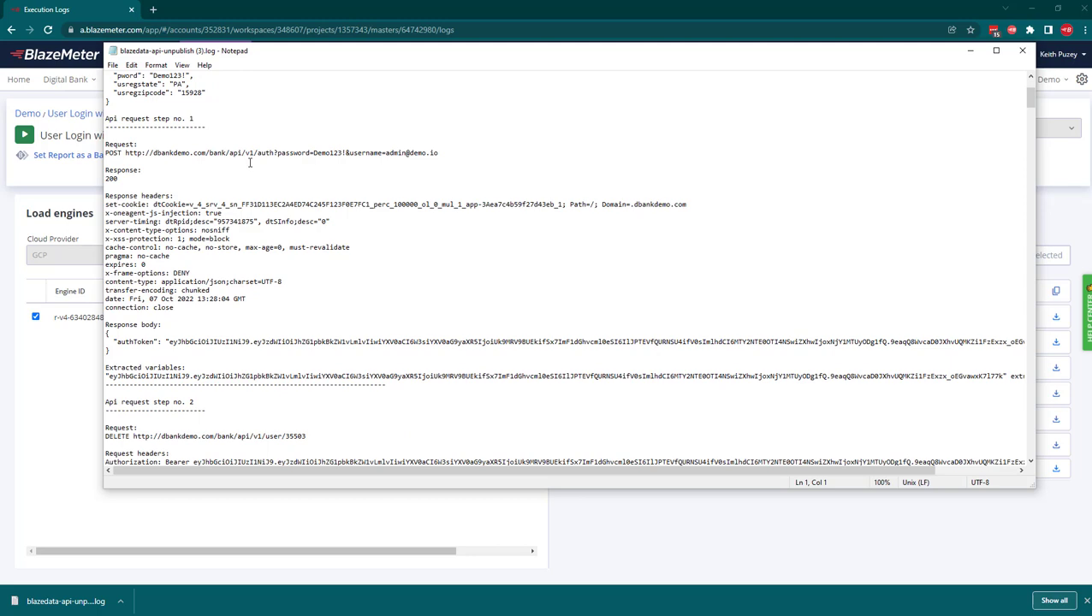
{"action": "scroll", "coordinate": [250, 161], "scroll_direction": "down", "scroll_amount": 6}
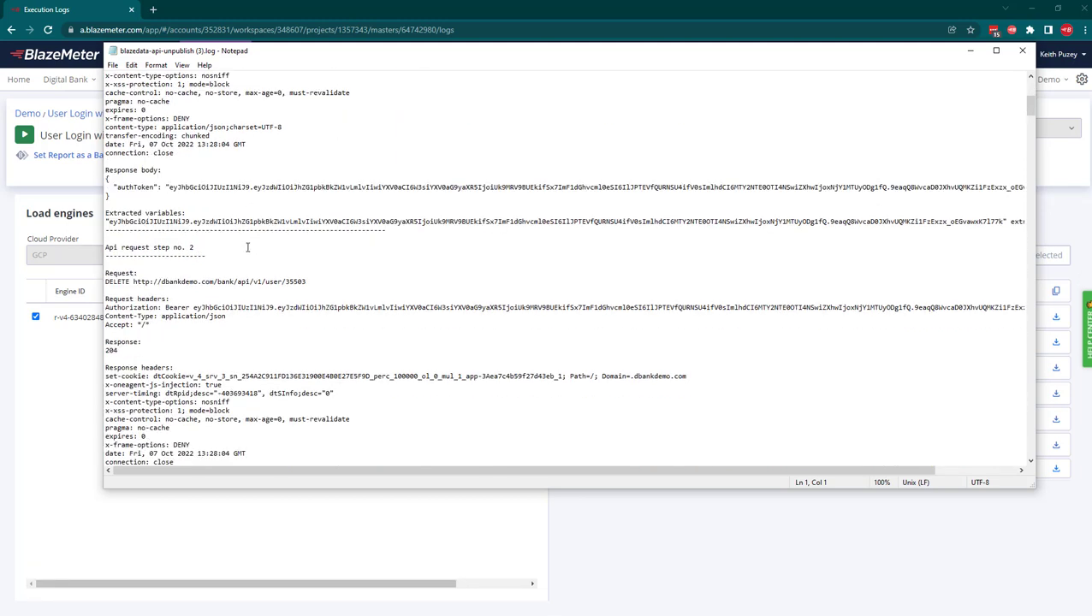
{"action": "left_click", "coordinate": [305, 282]}
- Switch to the database terminal, place it beside the unpublish log, and rerun the registered-customers listing to verify the user cleanup
{"action": "key", "text": "alt+Tab"}
{"action": "left_click_drag", "start_coordinate": [239, 38], "coordinate": [367, 38]}
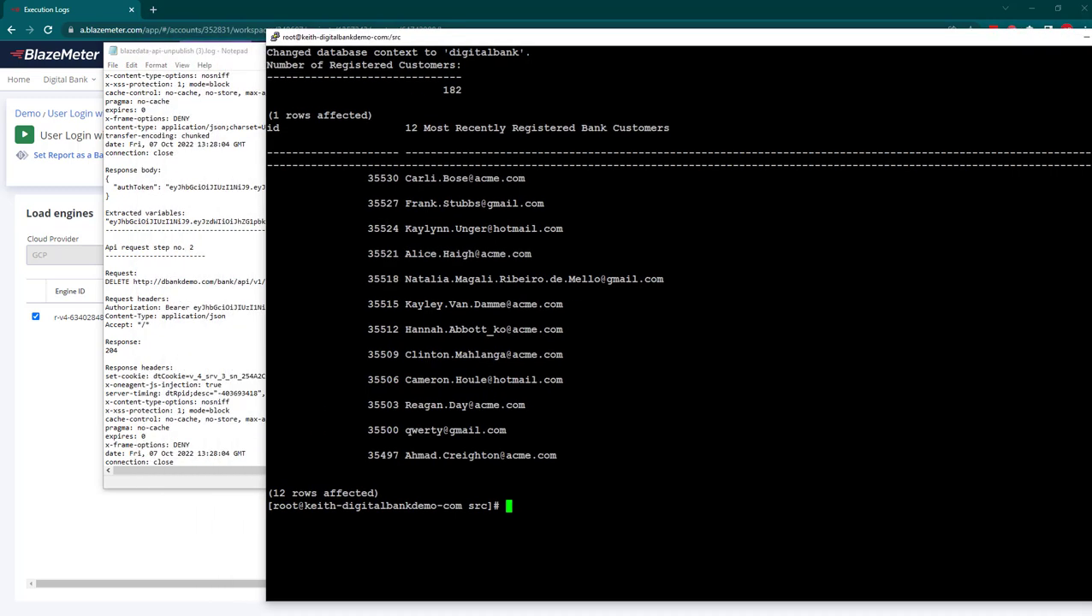
{"action": "left_click_drag", "start_coordinate": [368, 38], "coordinate": [508, 37]}
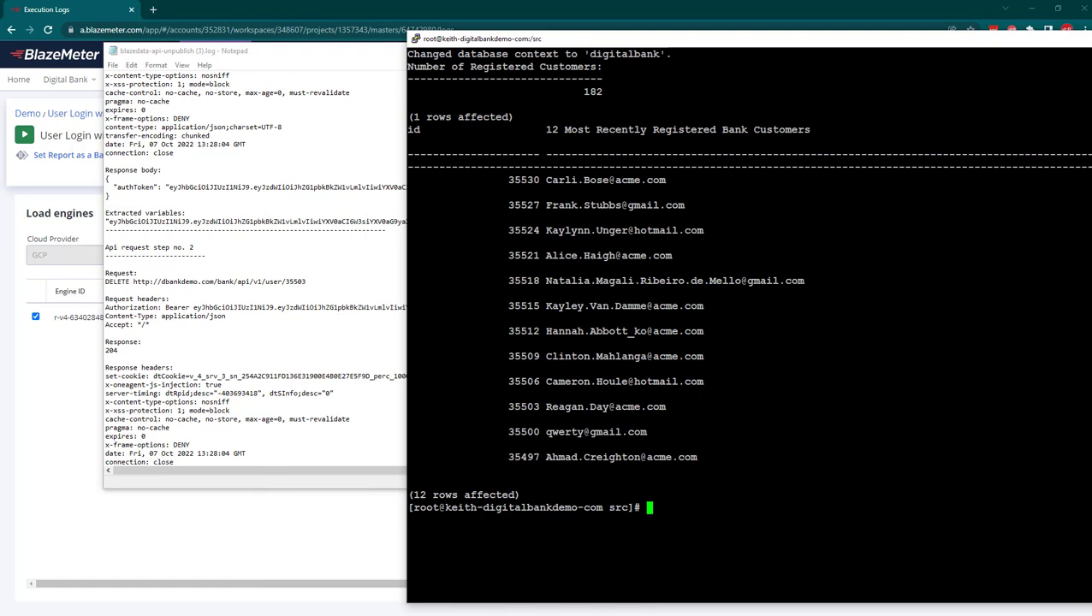
{"action": "key", "text": "Up"}
{"action": "key", "text": "Return"}
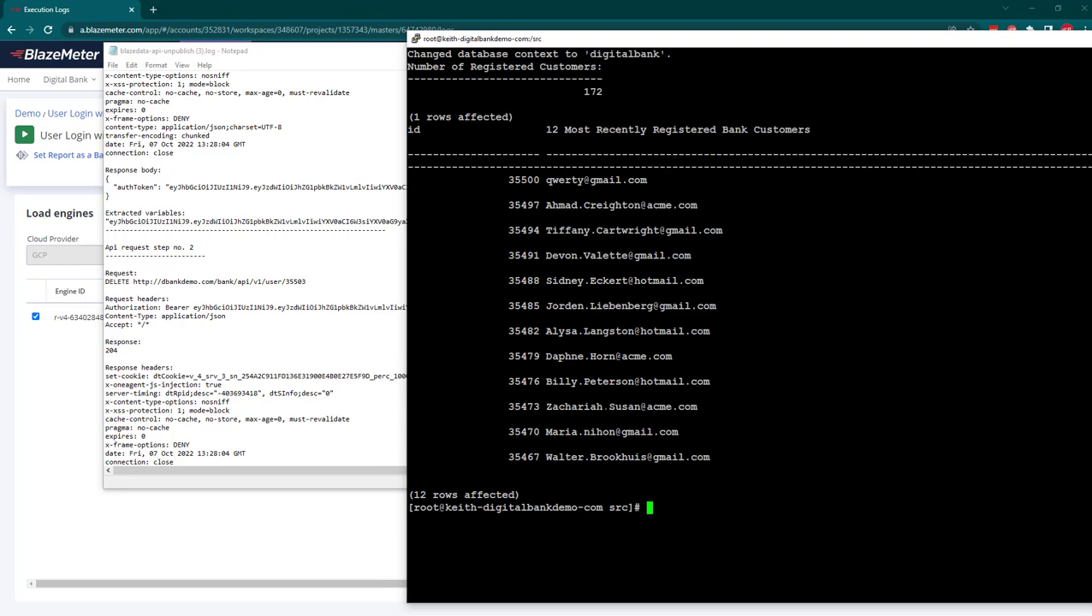
- Return to the BlazeMeter execution logs, expand artifacts.zip to list its contents, then download and open the archive
{"action": "left_click", "coordinate": [303, 518]}
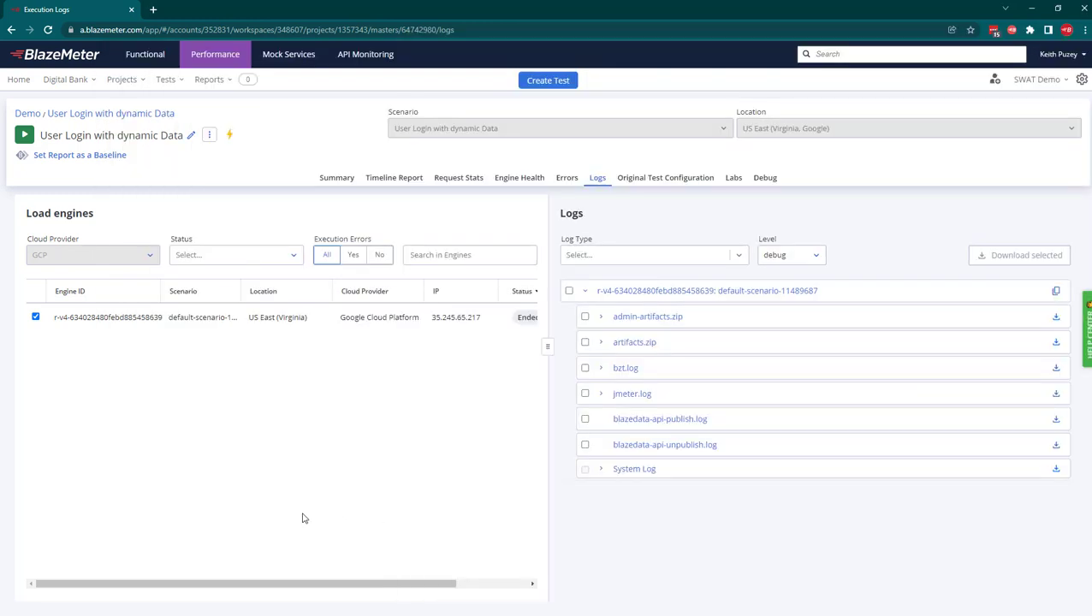
{"action": "left_click", "coordinate": [603, 343]}
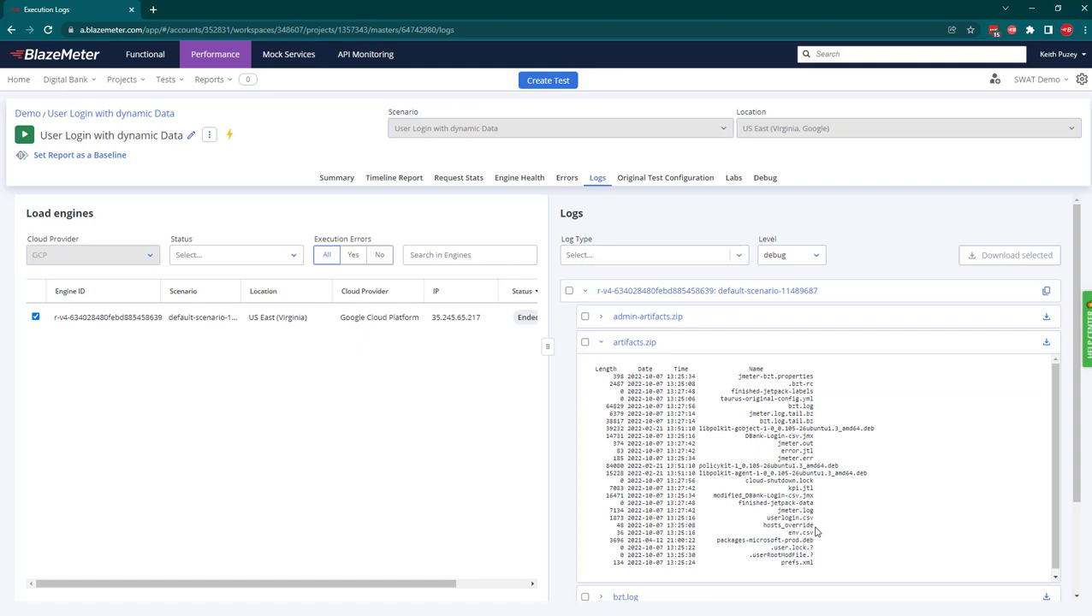
{"action": "left_click", "coordinate": [1046, 342]}
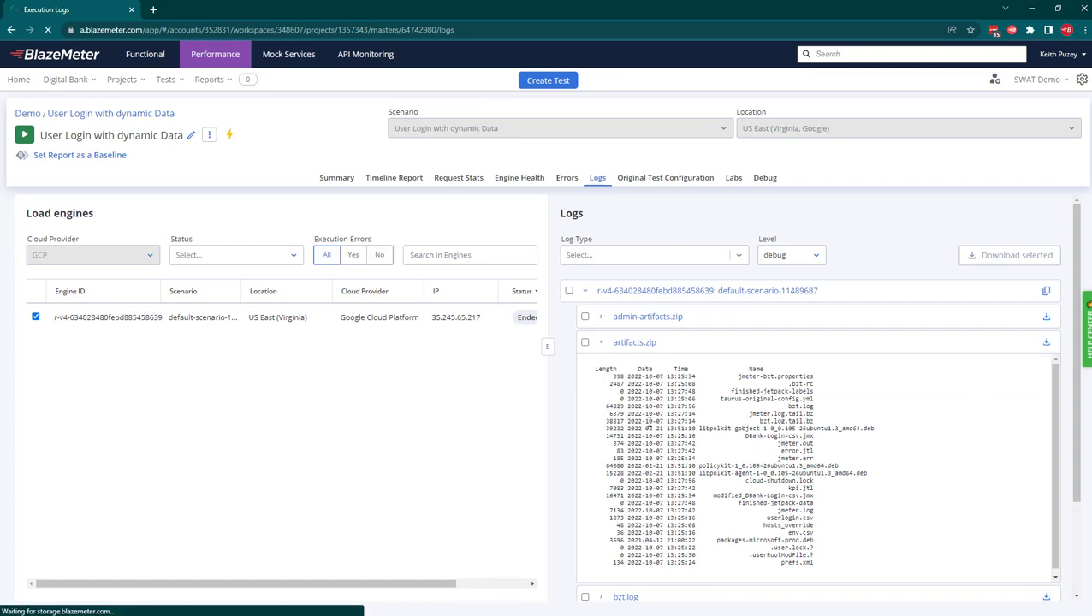
{"action": "left_click", "coordinate": [66, 604]}
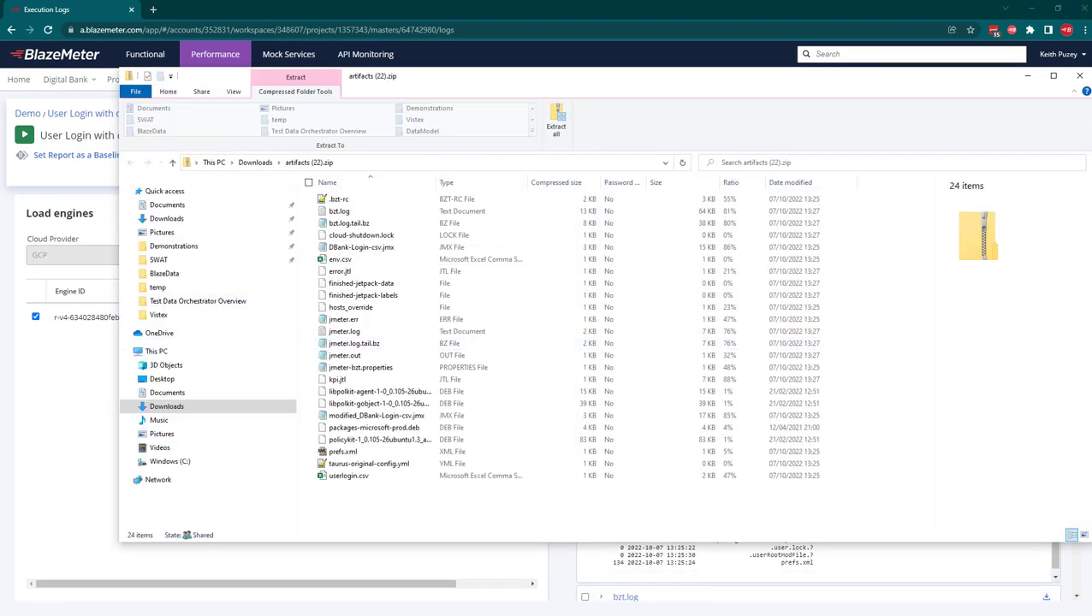
- Open userlogin.csv from the downloaded artifacts archive in Excel
{"action": "left_click", "coordinate": [342, 477]}
{"action": "right_click", "coordinate": [340, 481]}
{"action": "left_click", "coordinate": [317, 484]}
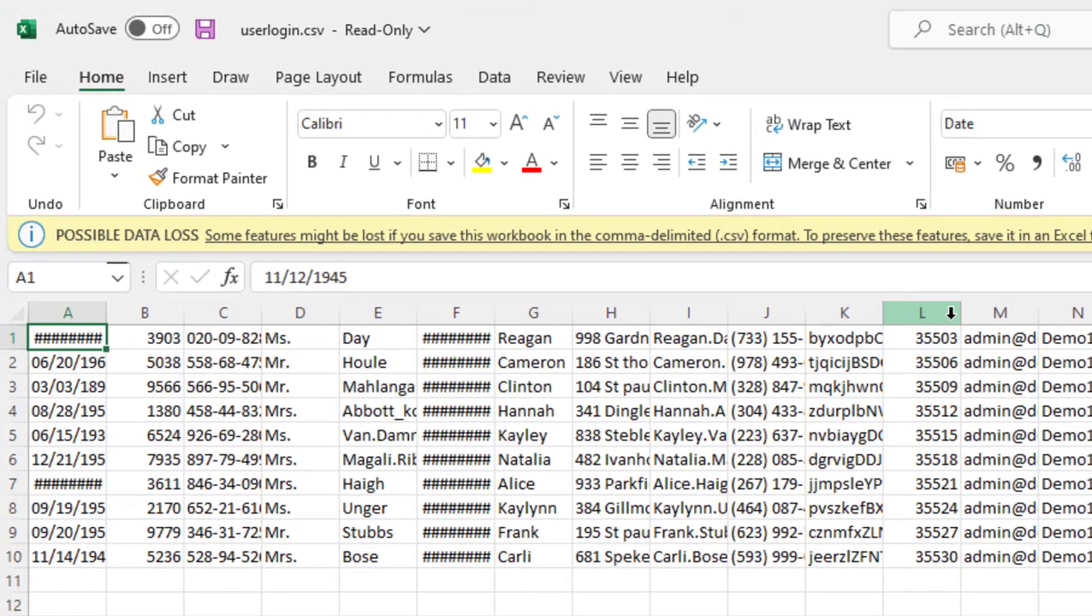
- Widen columns L, K, J, I and F in userlogin.csv to show the user IDs, generated strings, phone numbers, e-mails and dates
{"action": "left_click_drag", "start_coordinate": [961, 313], "coordinate": [1033, 315]}
{"action": "left_click", "coordinate": [1010, 339]}
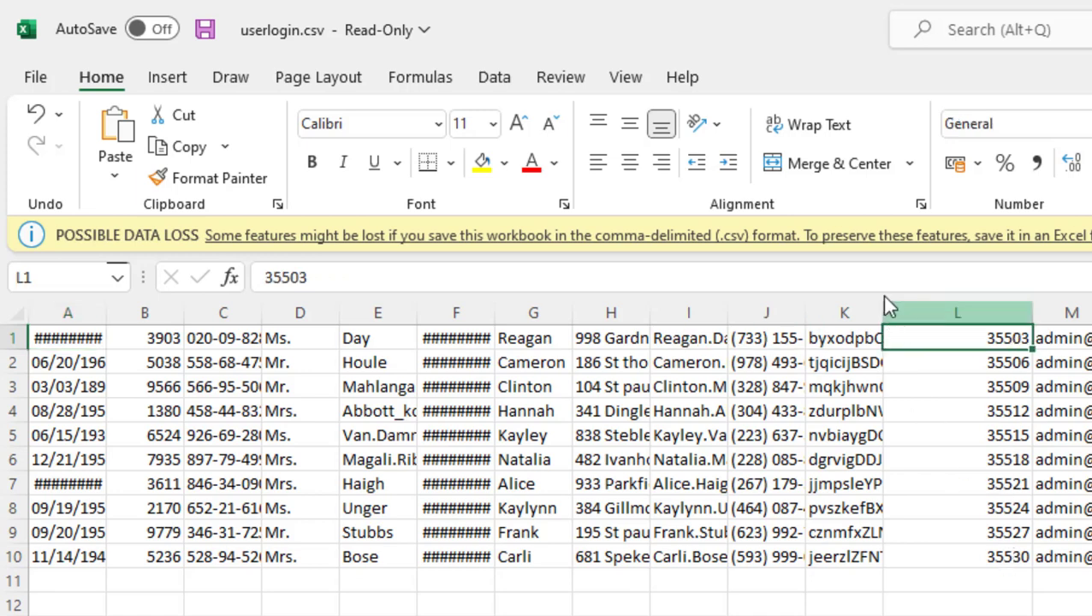
{"action": "left_click_drag", "start_coordinate": [884, 310], "coordinate": [1006, 313]}
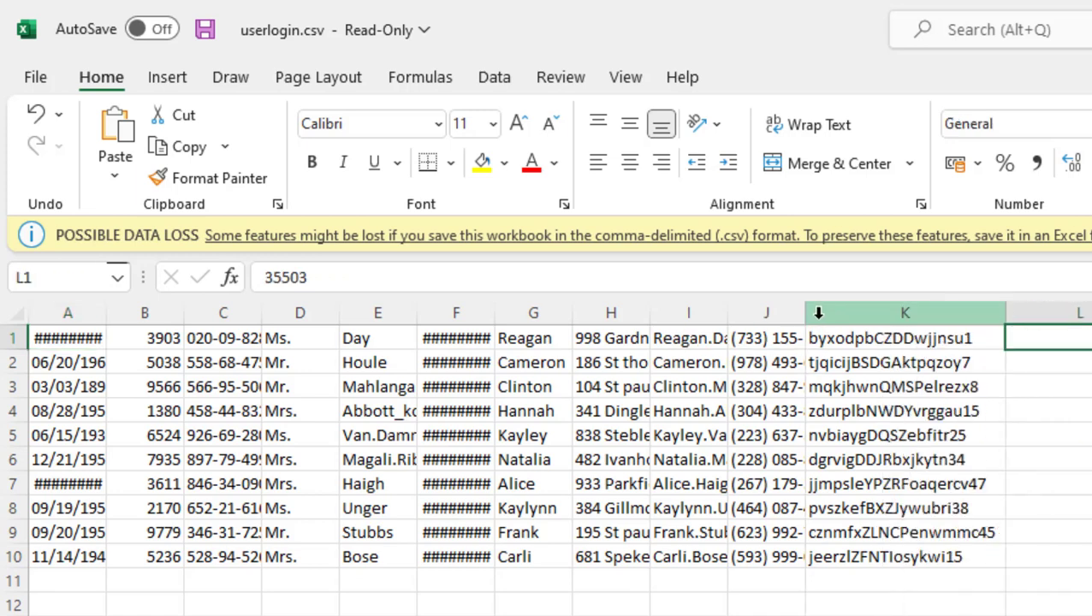
{"action": "left_click_drag", "start_coordinate": [805, 313], "coordinate": [922, 317]}
{"action": "left_click_drag", "start_coordinate": [727, 311], "coordinate": [860, 316]}
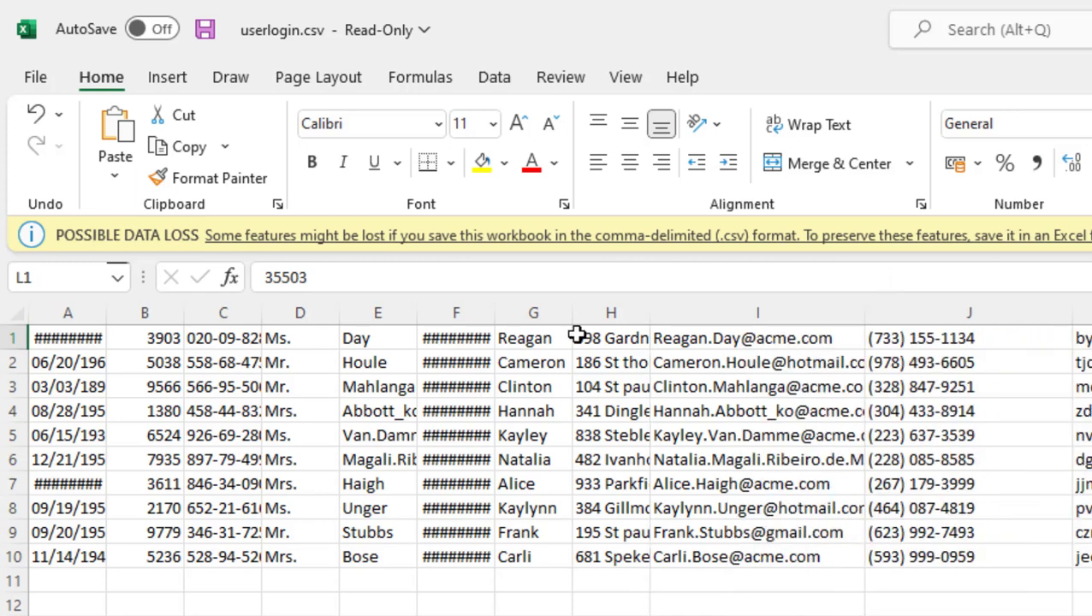
{"action": "left_click_drag", "start_coordinate": [490, 319], "coordinate": [620, 317]}
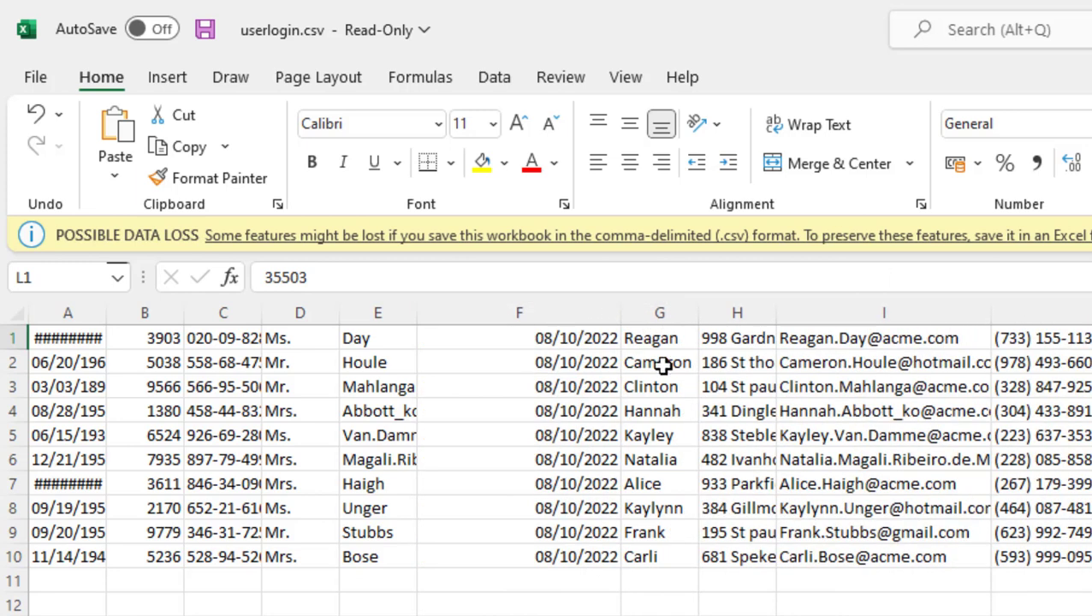
- Widen columns A, B, C and E in userlogin.csv so the birth dates, ID numbers and last names are readable
{"action": "left_click_drag", "start_coordinate": [104, 313], "coordinate": [161, 317]}
{"action": "left_click_drag", "start_coordinate": [236, 321], "coordinate": [324, 315]}
{"action": "left_click_drag", "start_coordinate": [403, 315], "coordinate": [537, 318]}
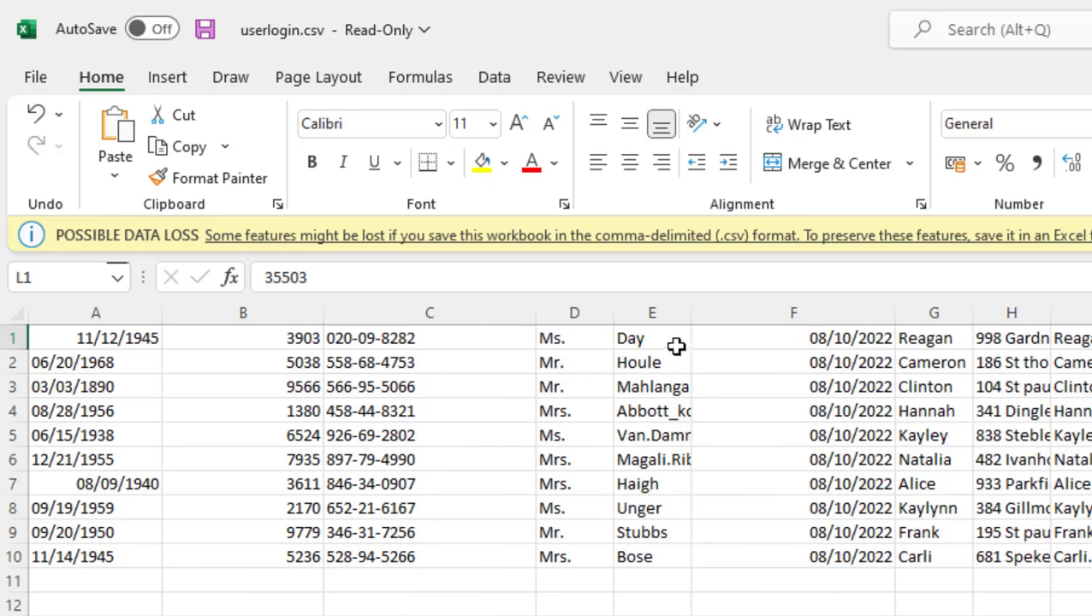
{"action": "left_click_drag", "start_coordinate": [691, 322], "coordinate": [725, 322]}
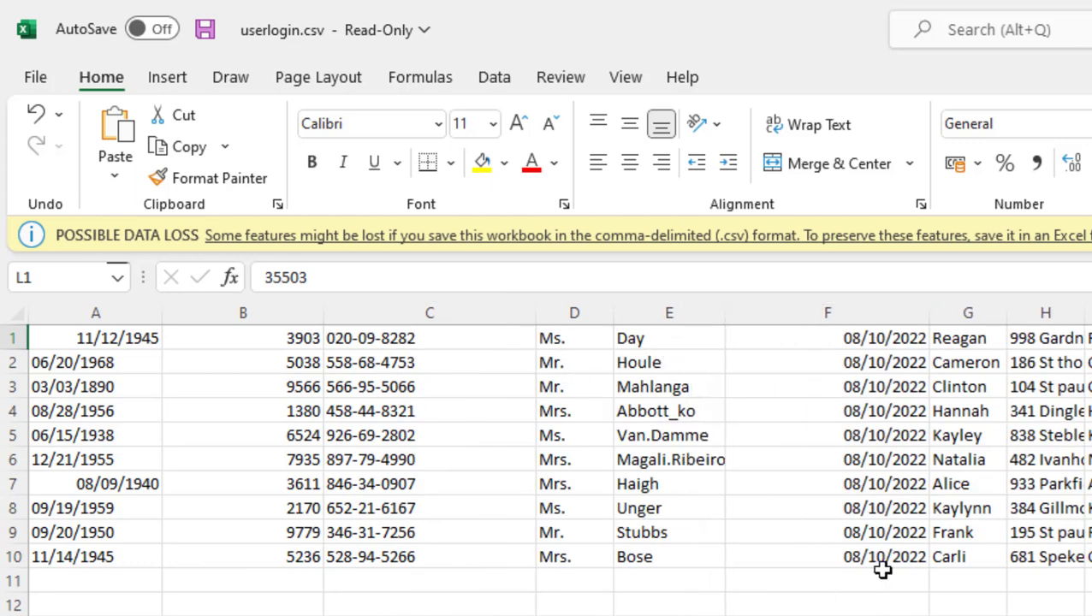